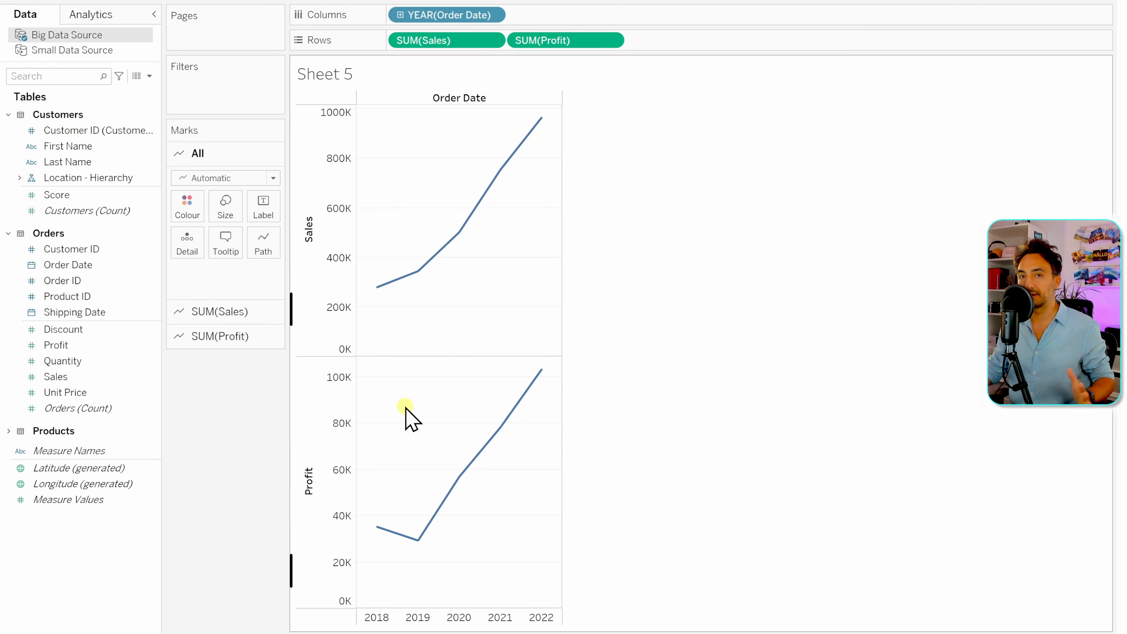
Add the Quantity and Unit Price measures to Rows after Profit
{"action": "mouse_move", "coordinate": [521, 146]}
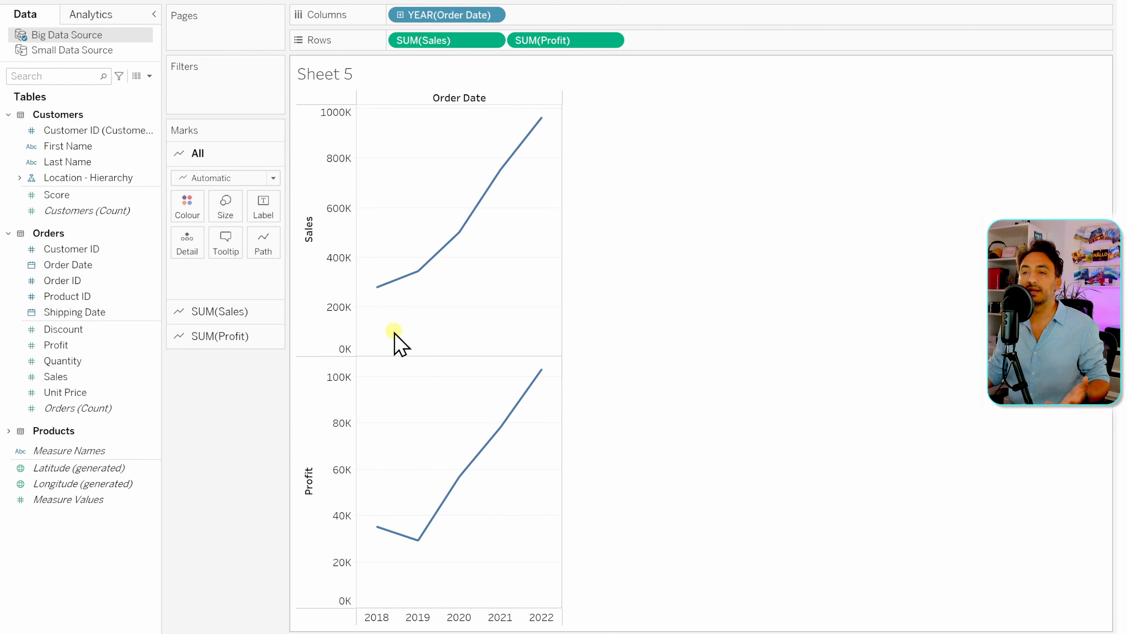
{"action": "left_click", "coordinate": [118, 361]}
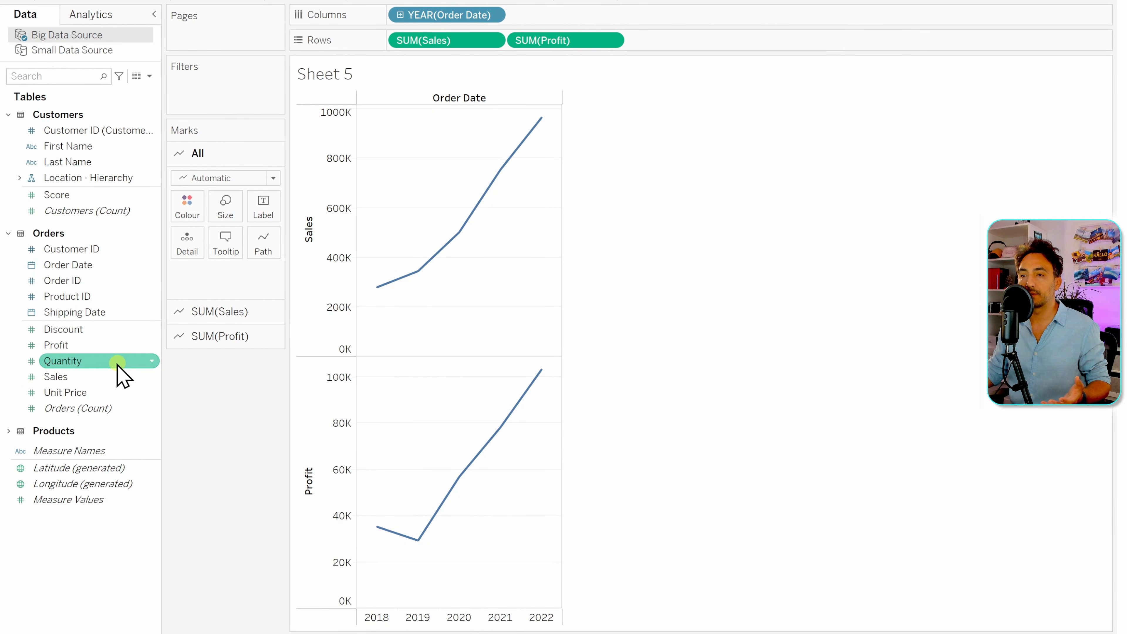
{"action": "left_click_drag", "start_coordinate": [100, 377], "coordinate": [638, 44]}
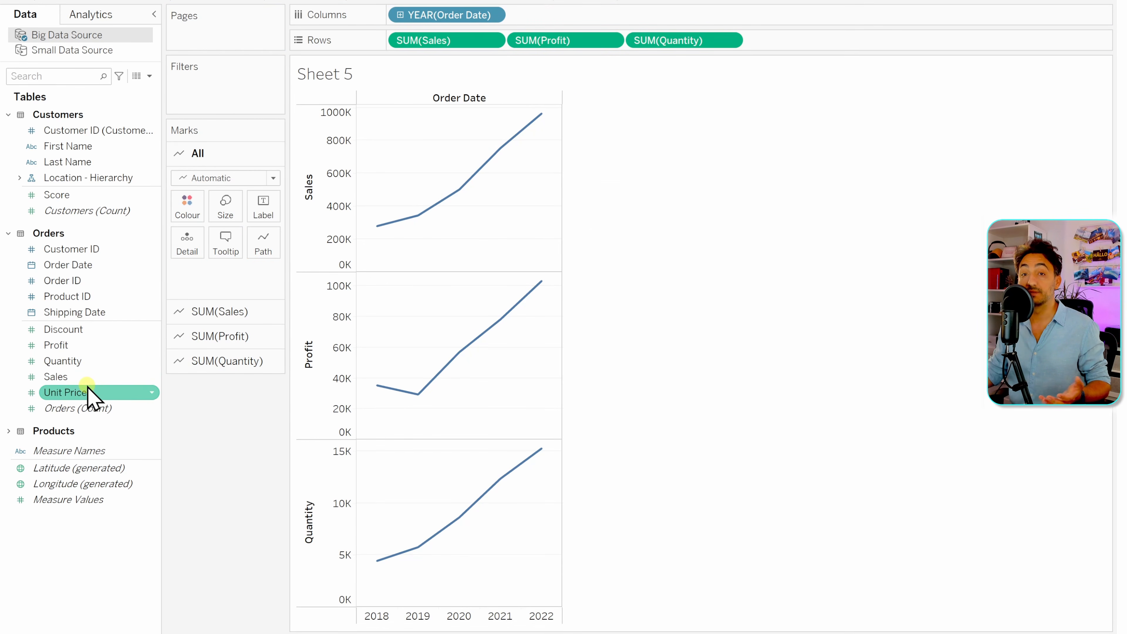
{"action": "left_click_drag", "start_coordinate": [88, 392], "coordinate": [793, 49]}
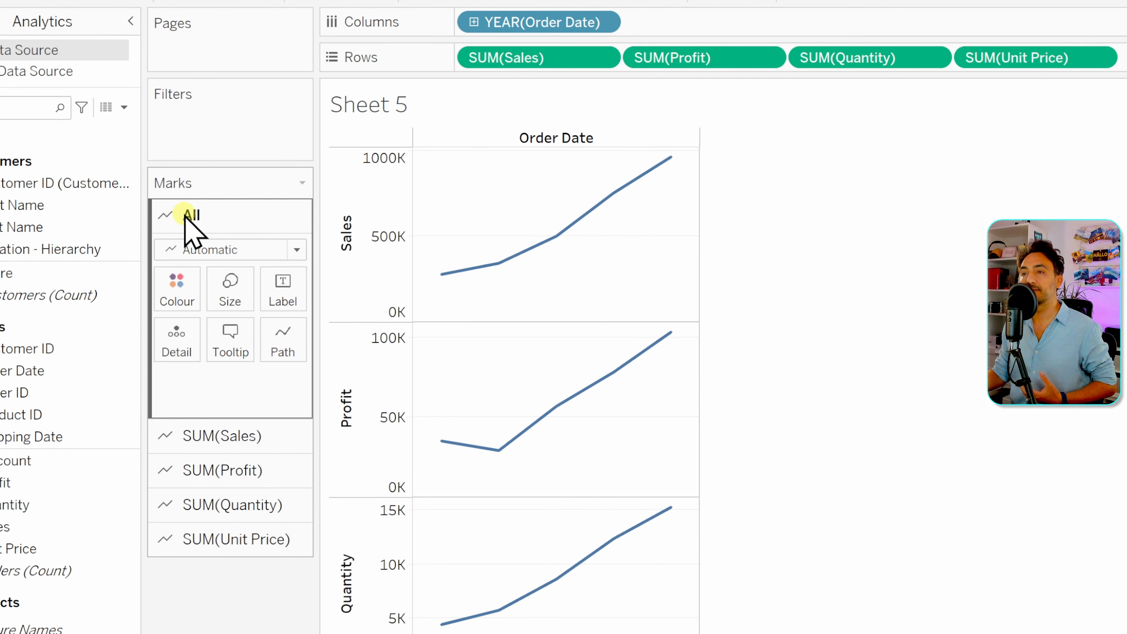
Look through the separate mark settings for Sales, Profit, Quantity and Unit Price
{"action": "left_click", "coordinate": [285, 436]}
{"action": "left_click", "coordinate": [284, 469]}
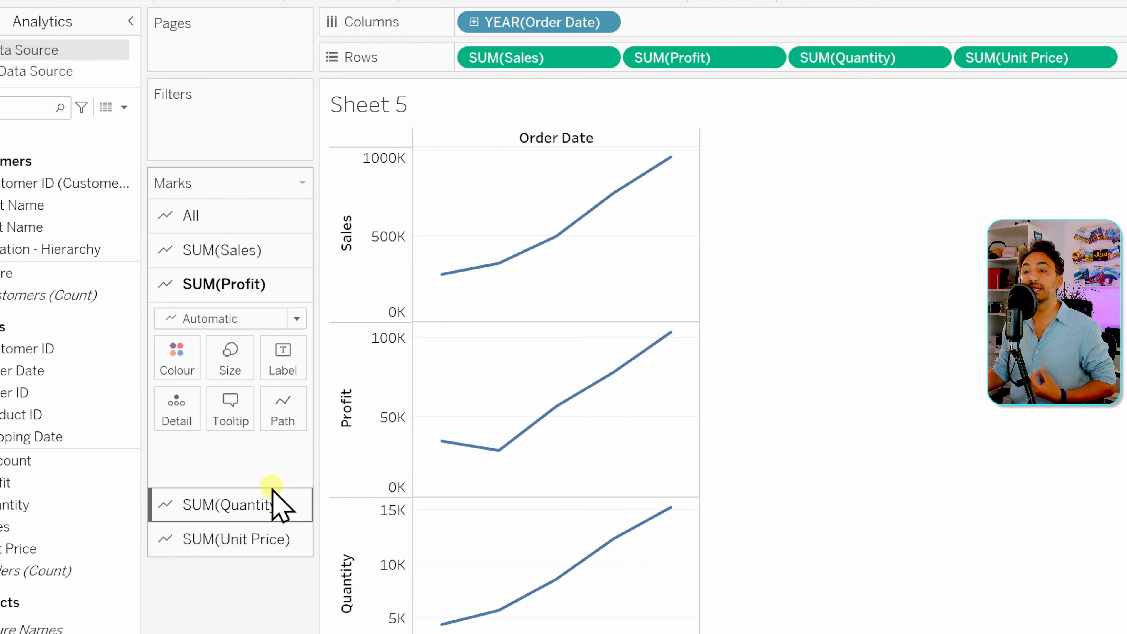
{"action": "left_click", "coordinate": [270, 503]}
{"action": "left_click", "coordinate": [263, 539]}
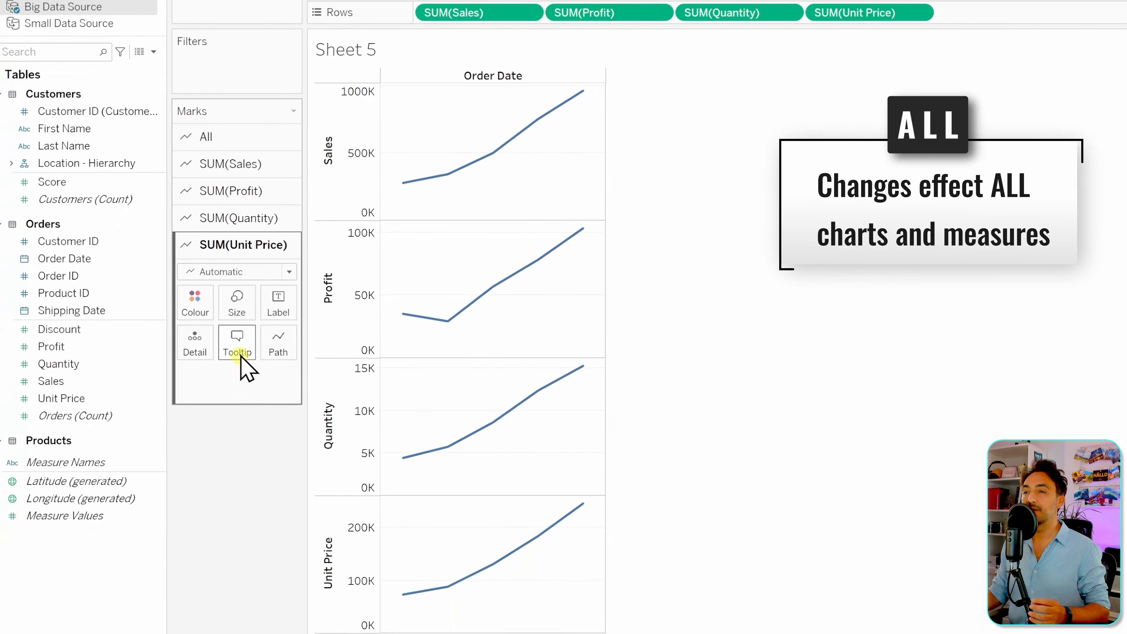
Change the mark type to Bar for all measures at once
{"action": "left_click", "coordinate": [217, 141]}
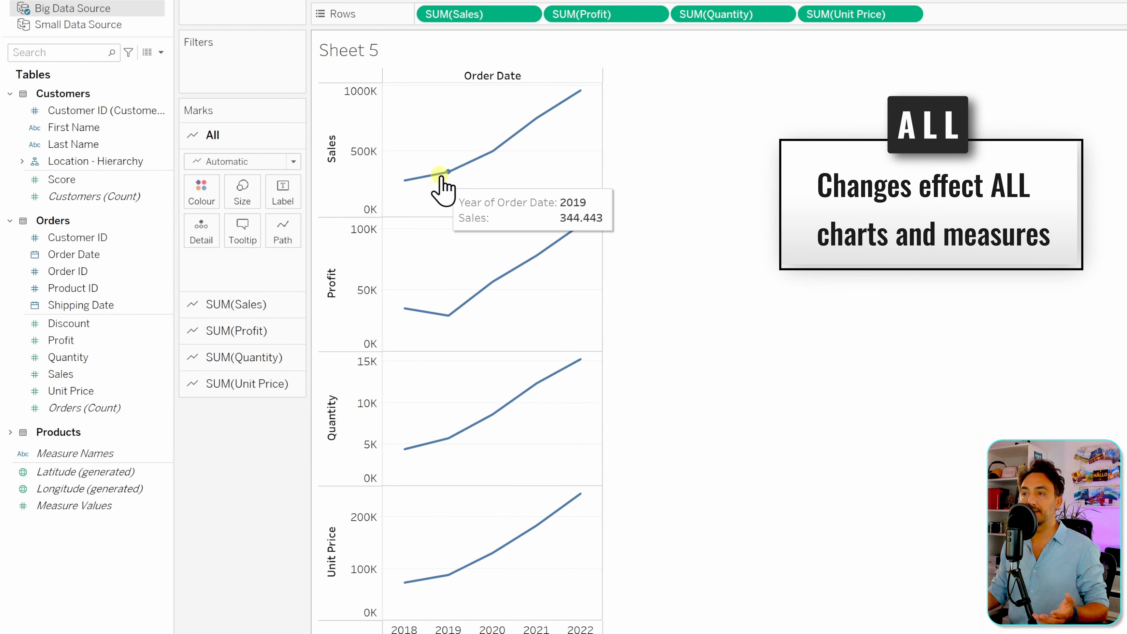
{"action": "left_click", "coordinate": [283, 163]}
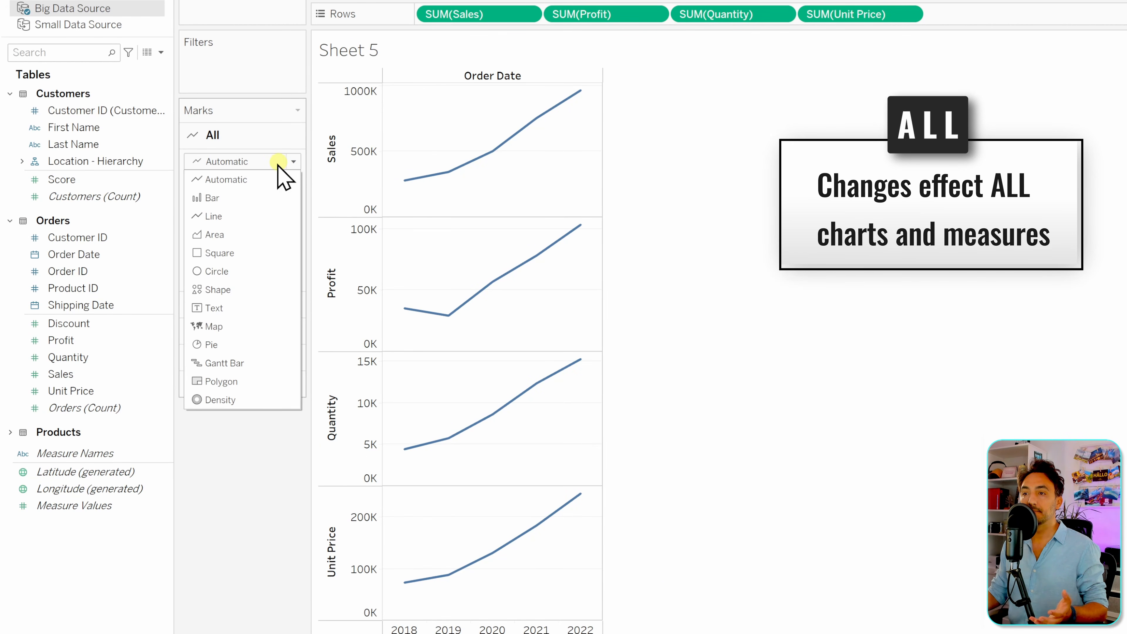
{"action": "left_click", "coordinate": [250, 197]}
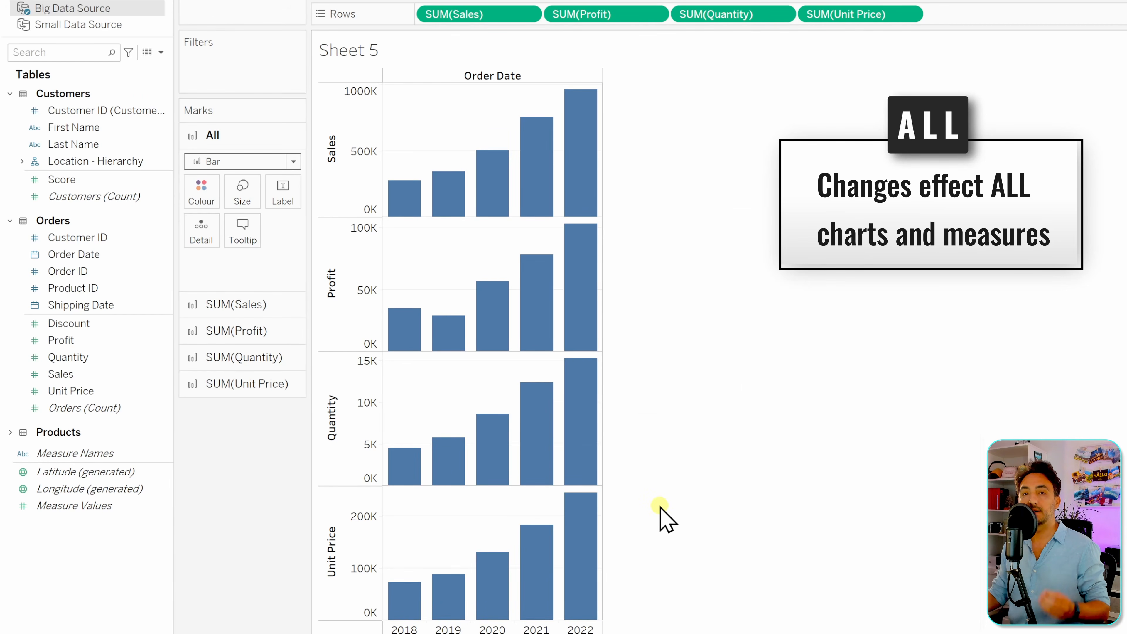
Colour the bars of all measures black and make them narrower
{"action": "left_click", "coordinate": [205, 199]}
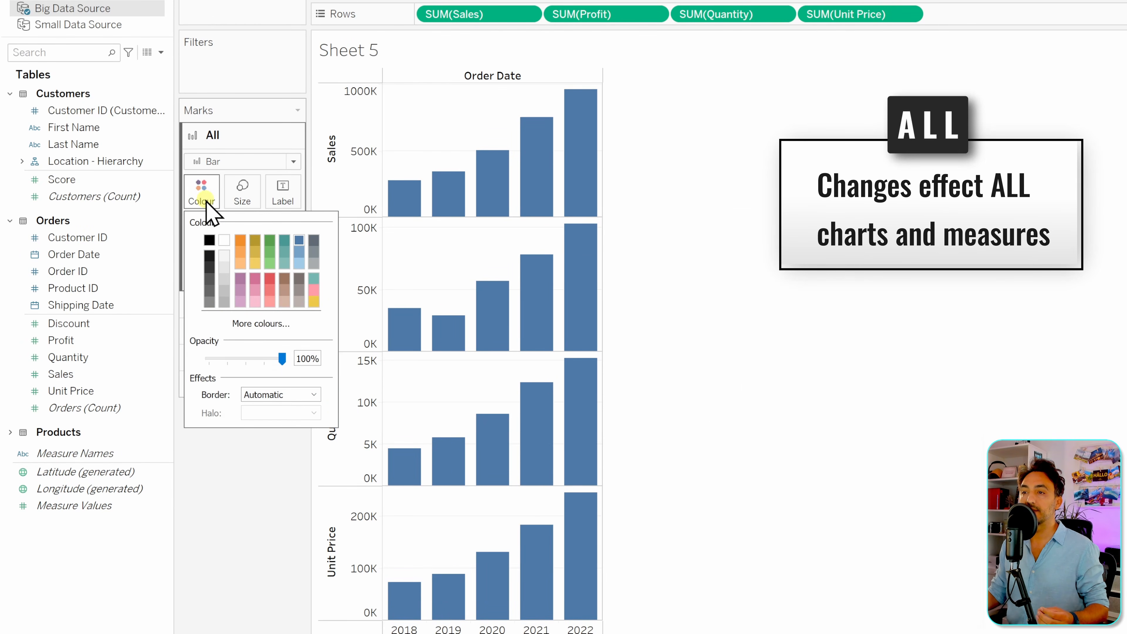
{"action": "left_click", "coordinate": [209, 242]}
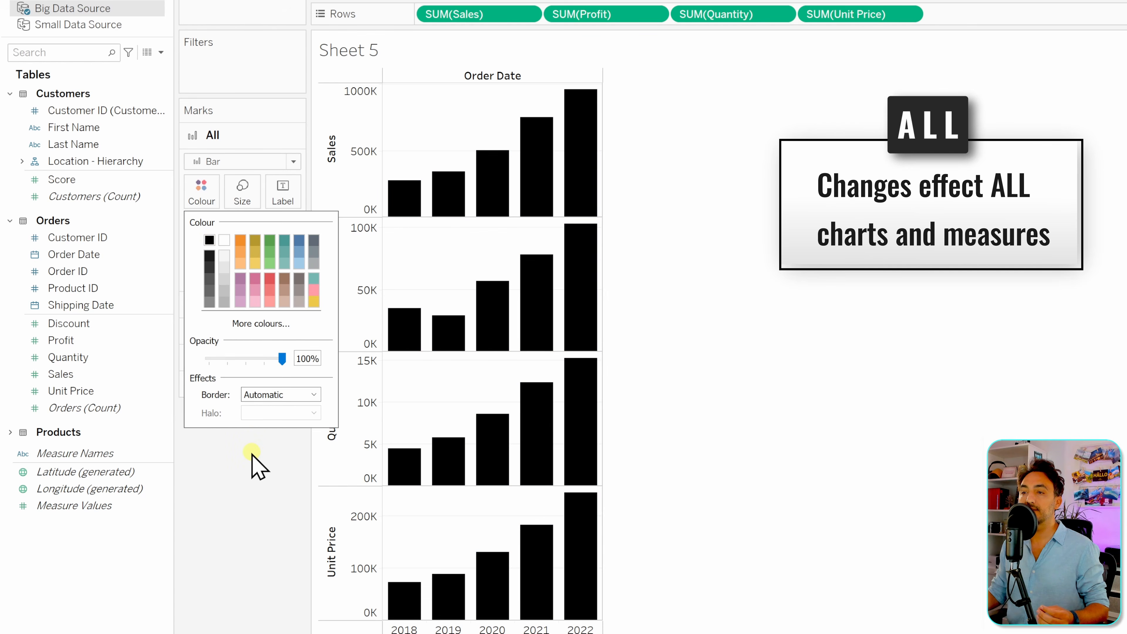
{"action": "left_click", "coordinate": [251, 466]}
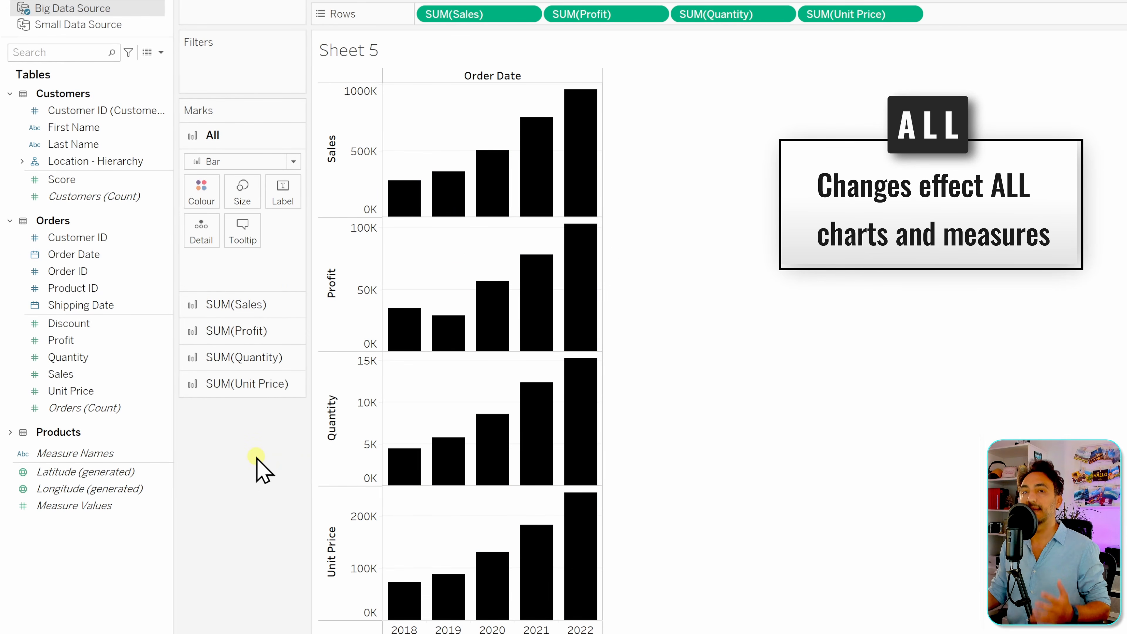
{"action": "left_click", "coordinate": [244, 209]}
{"action": "left_click", "coordinate": [281, 230]}
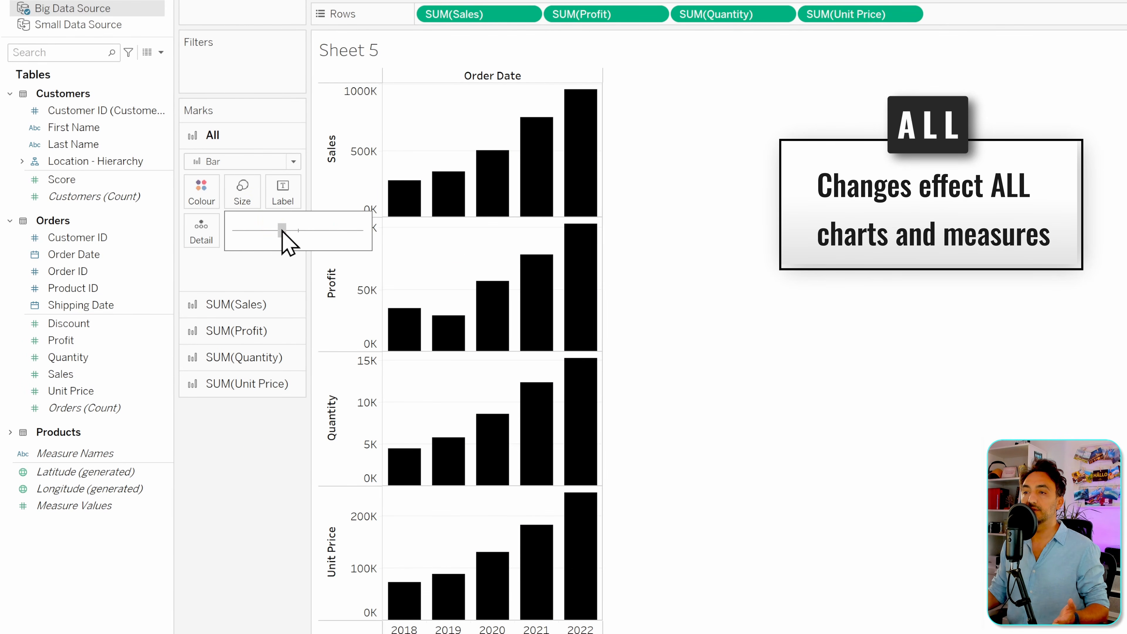
{"action": "left_click", "coordinate": [267, 403]}
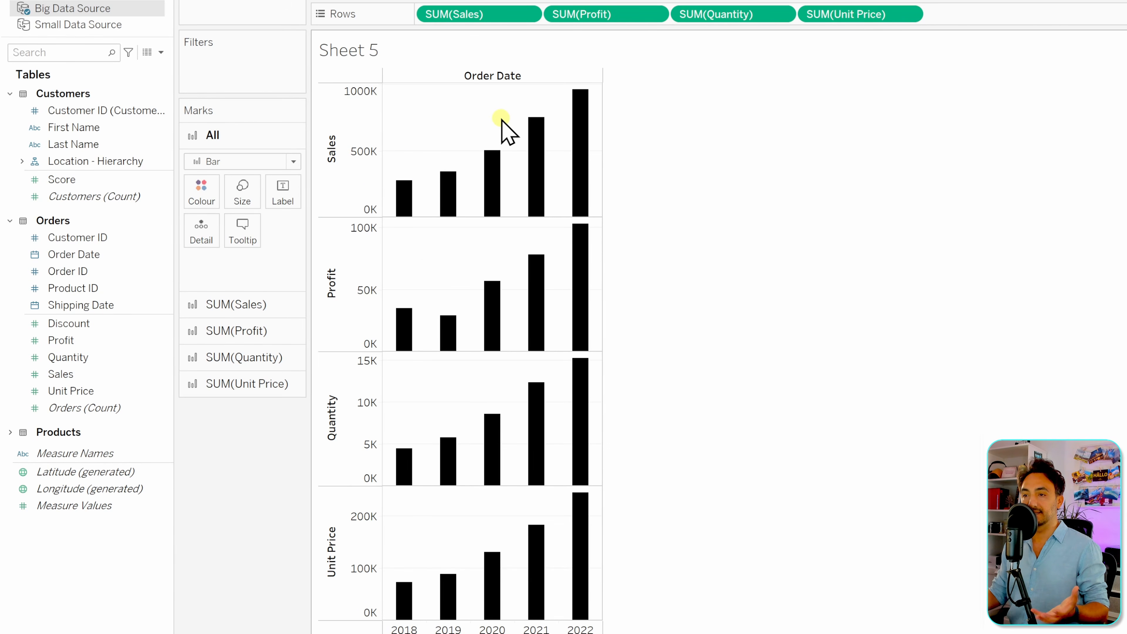
Change the mark type of the Sales chart only to Line
{"action": "left_click", "coordinate": [254, 305]}
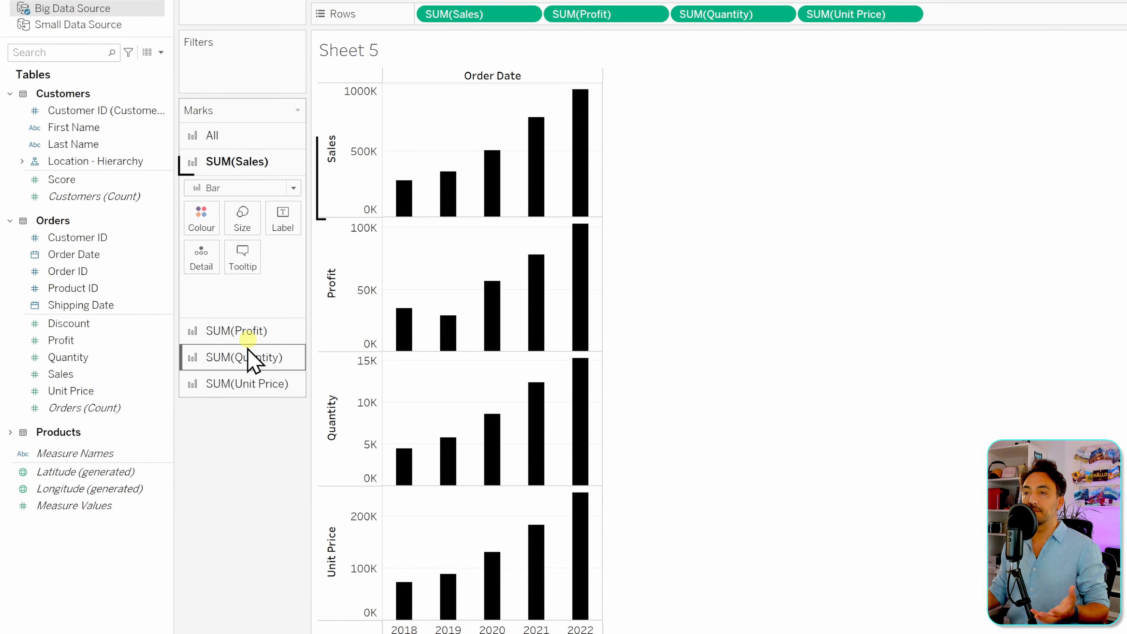
{"action": "left_click", "coordinate": [232, 193]}
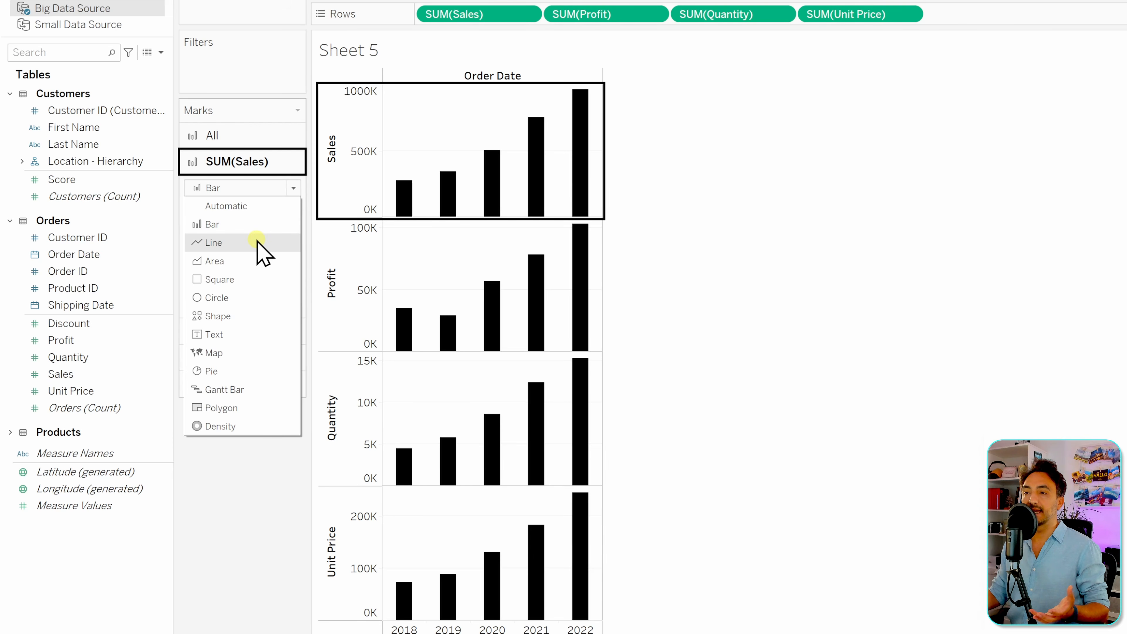
{"action": "left_click", "coordinate": [257, 241]}
{"action": "left_click", "coordinate": [505, 192]}
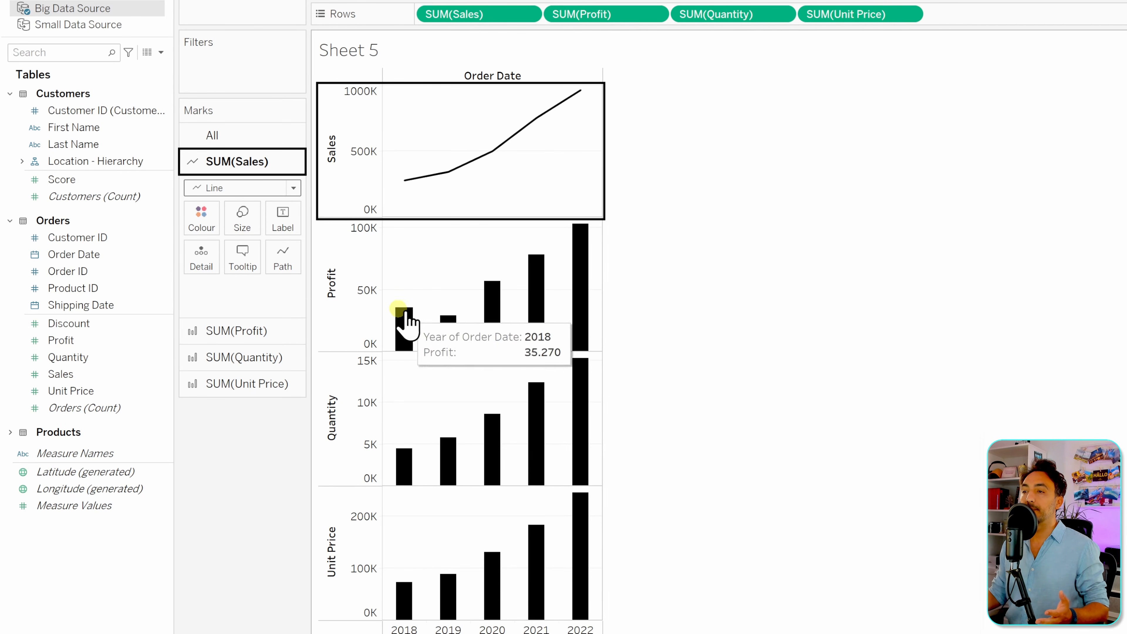
Recolour the bars of the Profit chart only to blue
{"action": "left_click", "coordinate": [249, 331]}
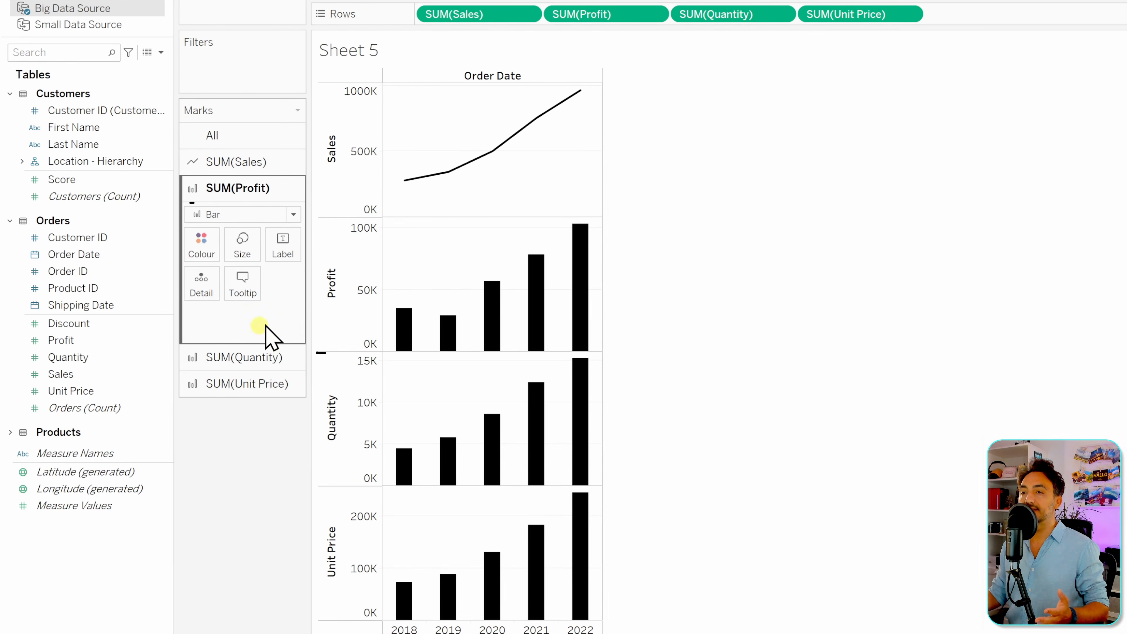
{"action": "left_click", "coordinate": [202, 246]}
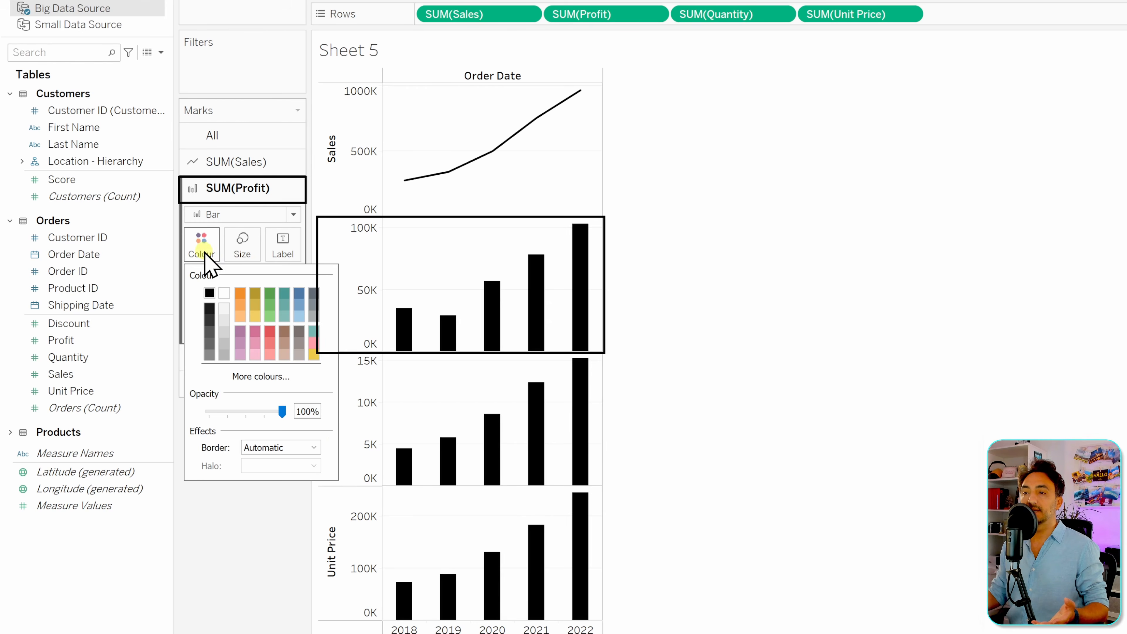
{"action": "left_click", "coordinate": [299, 294]}
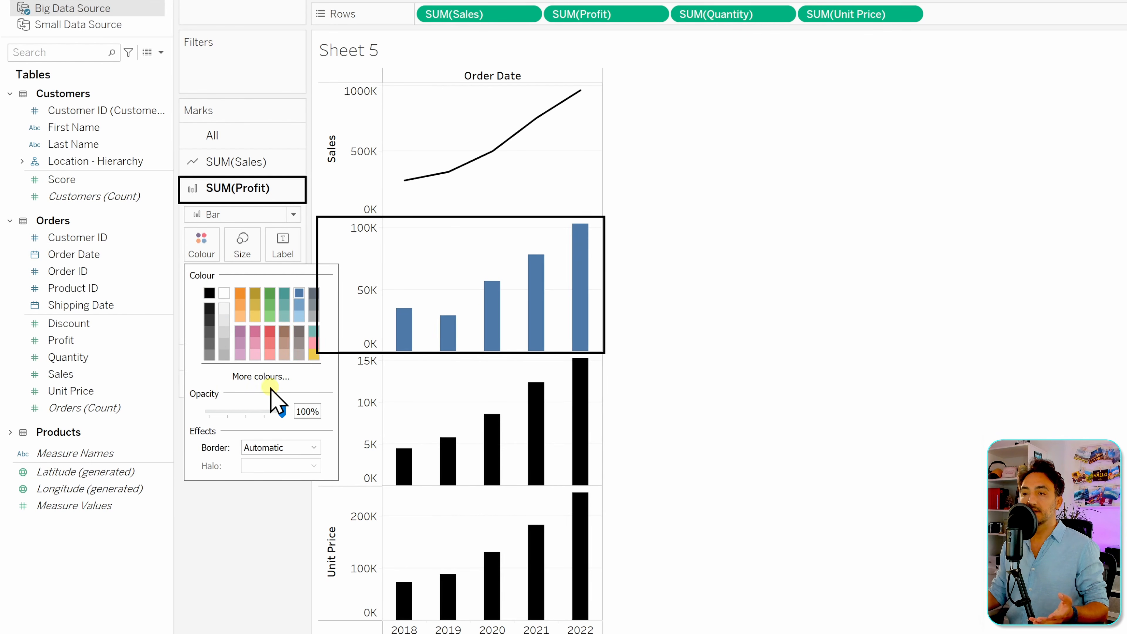
{"action": "left_click", "coordinate": [275, 493]}
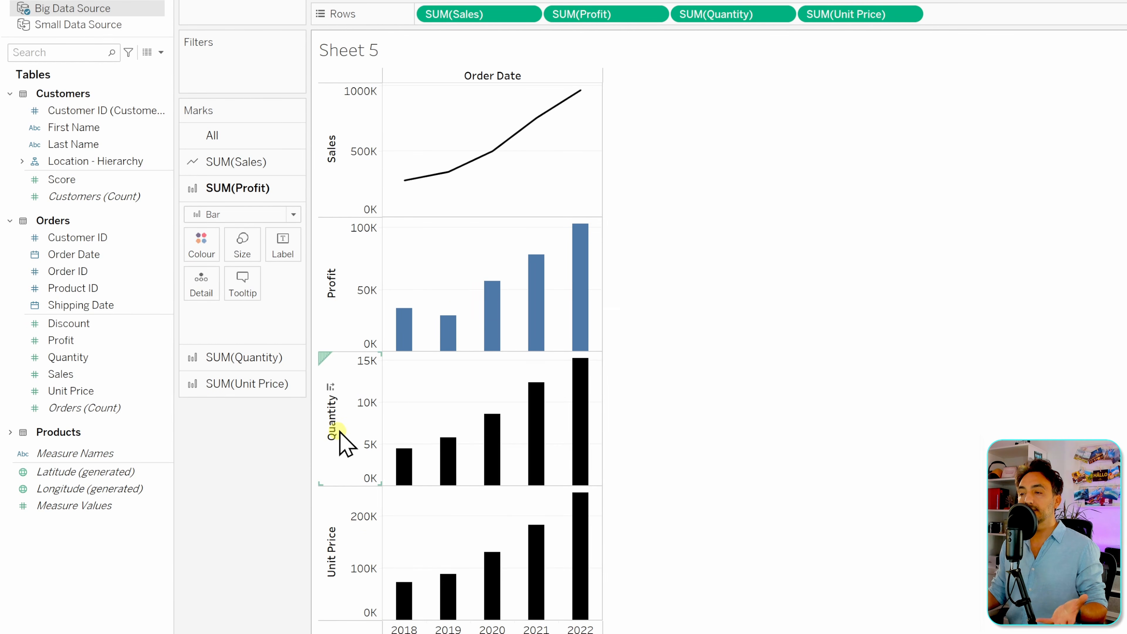
Change the mark type of the Quantity chart only to Area
{"action": "mouse_move", "coordinate": [549, 421]}
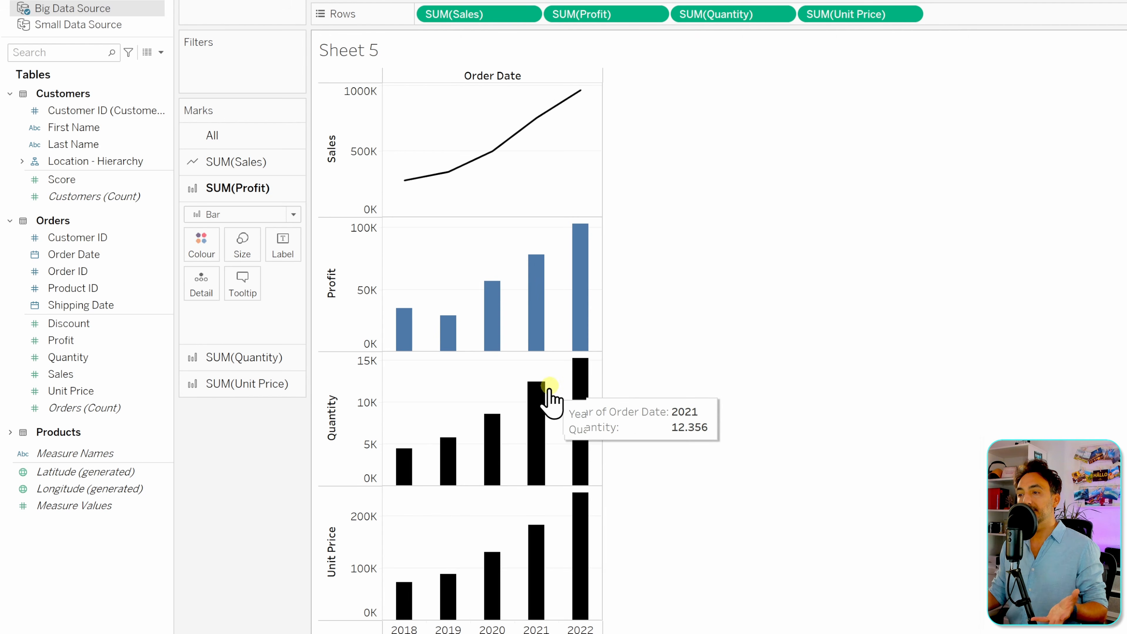
{"action": "left_click", "coordinate": [262, 362]}
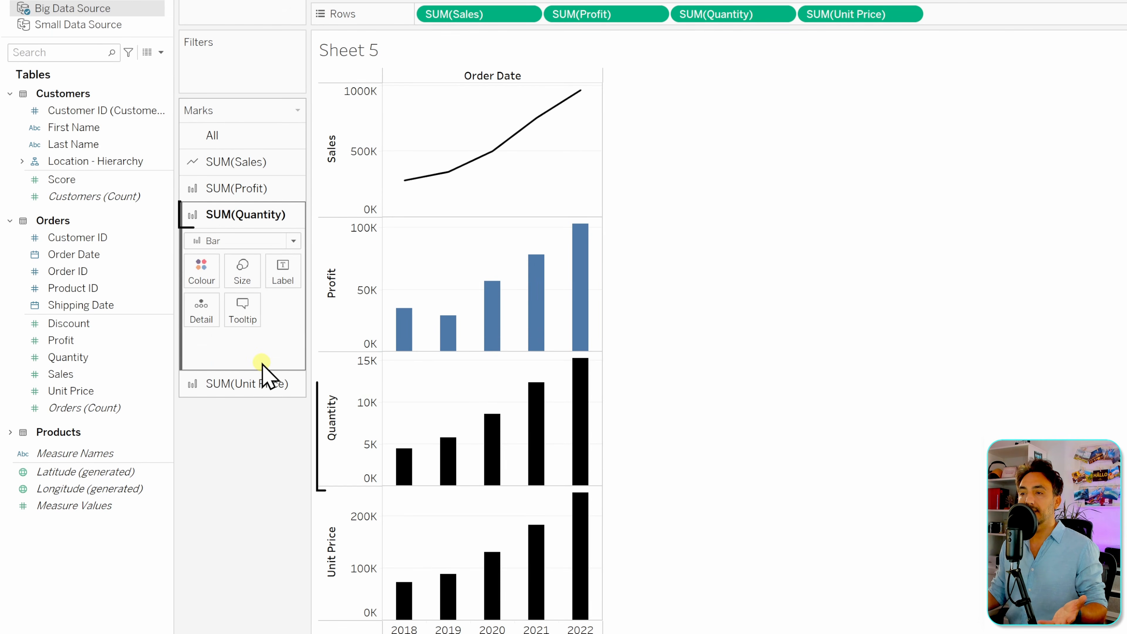
{"action": "left_click", "coordinate": [255, 241]}
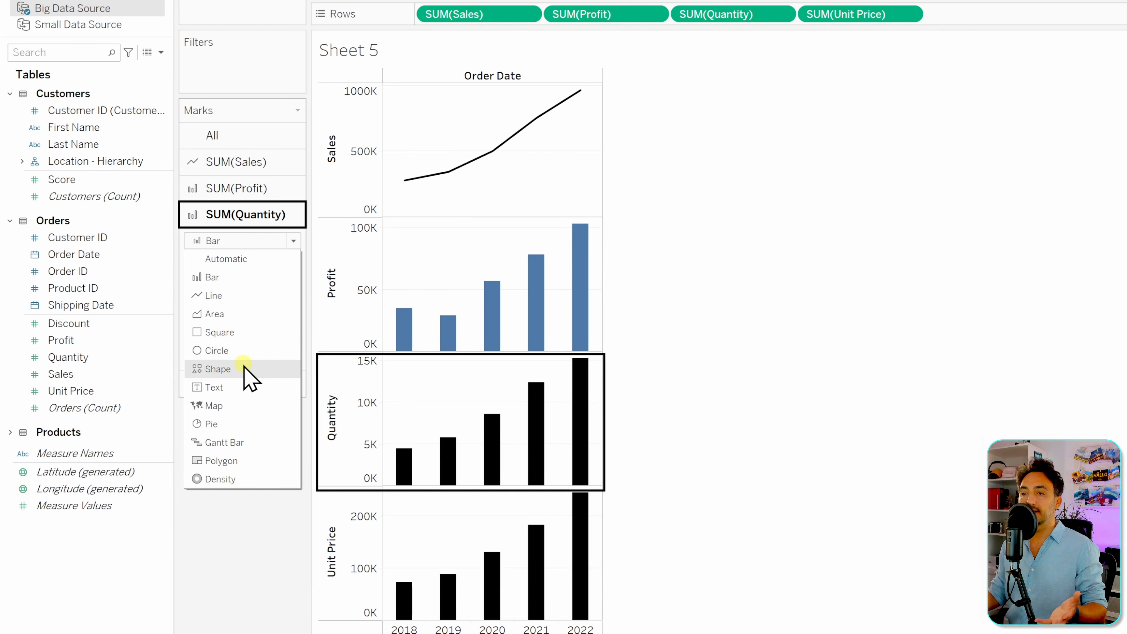
{"action": "left_click", "coordinate": [239, 314]}
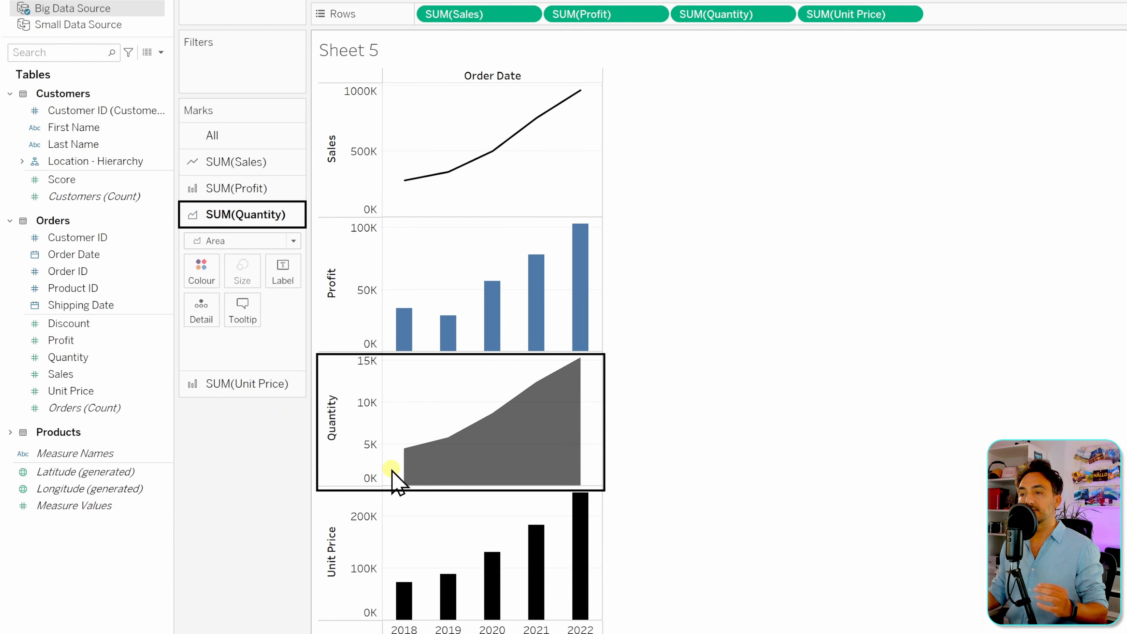
{"action": "mouse_move", "coordinate": [411, 470]}
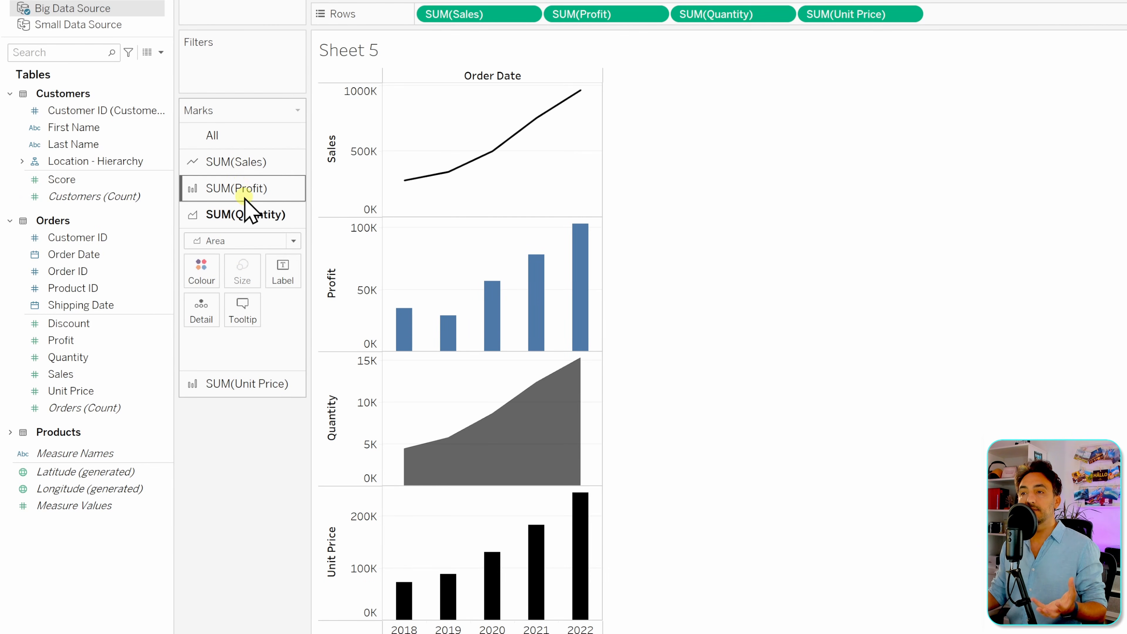
Switch the Sales measure in Rows to discrete and back to continuous
{"action": "left_click", "coordinate": [236, 138]}
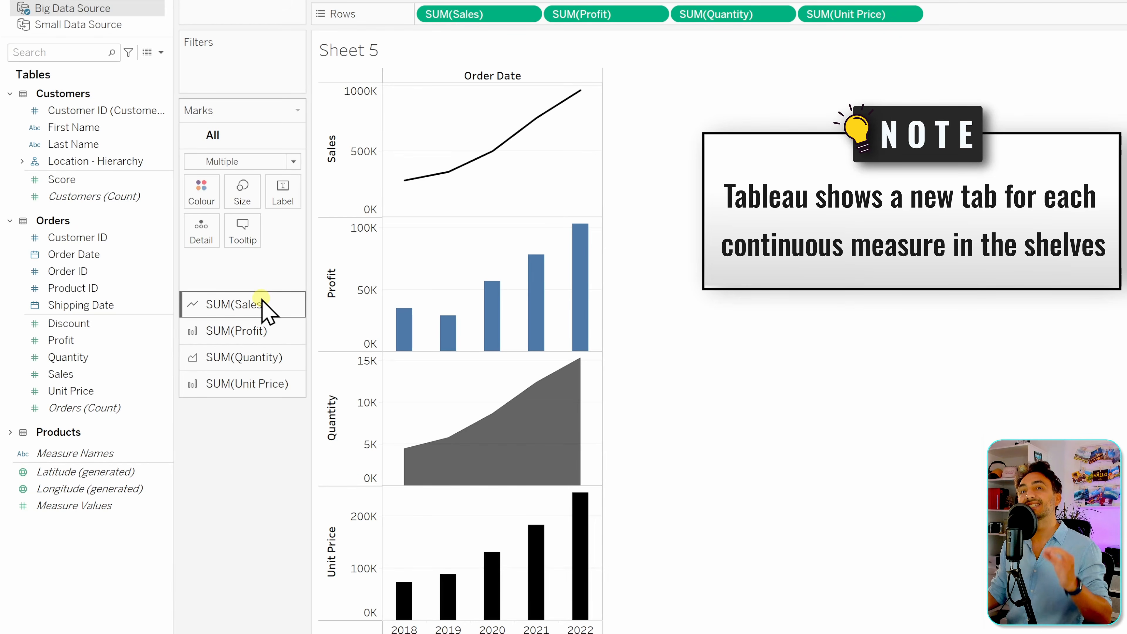
{"action": "right_click", "coordinate": [444, 14]}
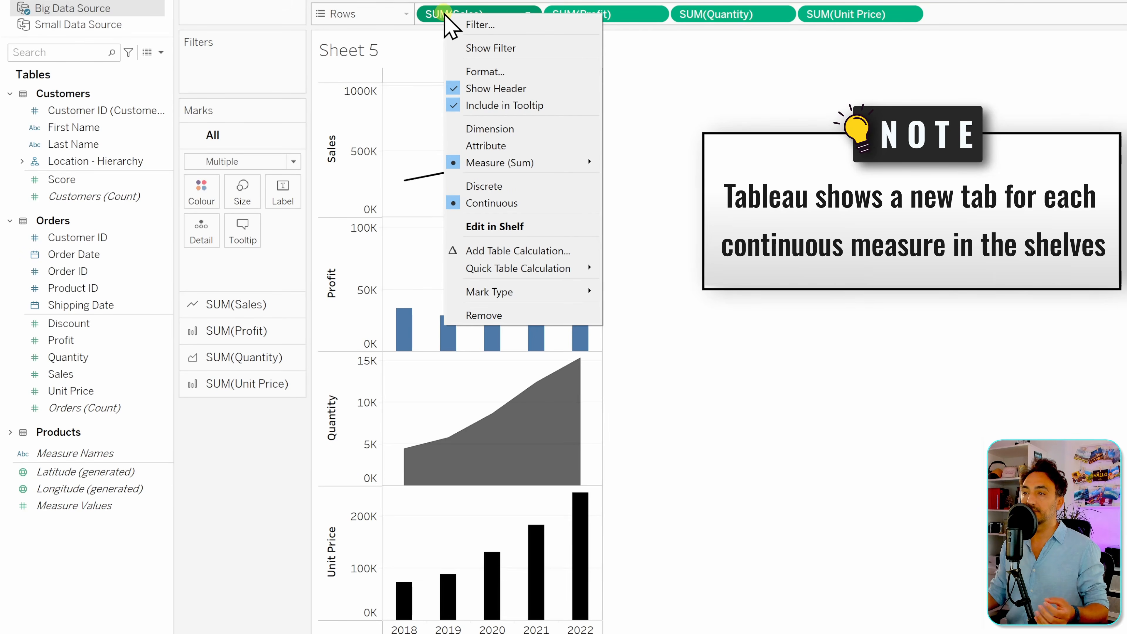
{"action": "left_click", "coordinate": [512, 185]}
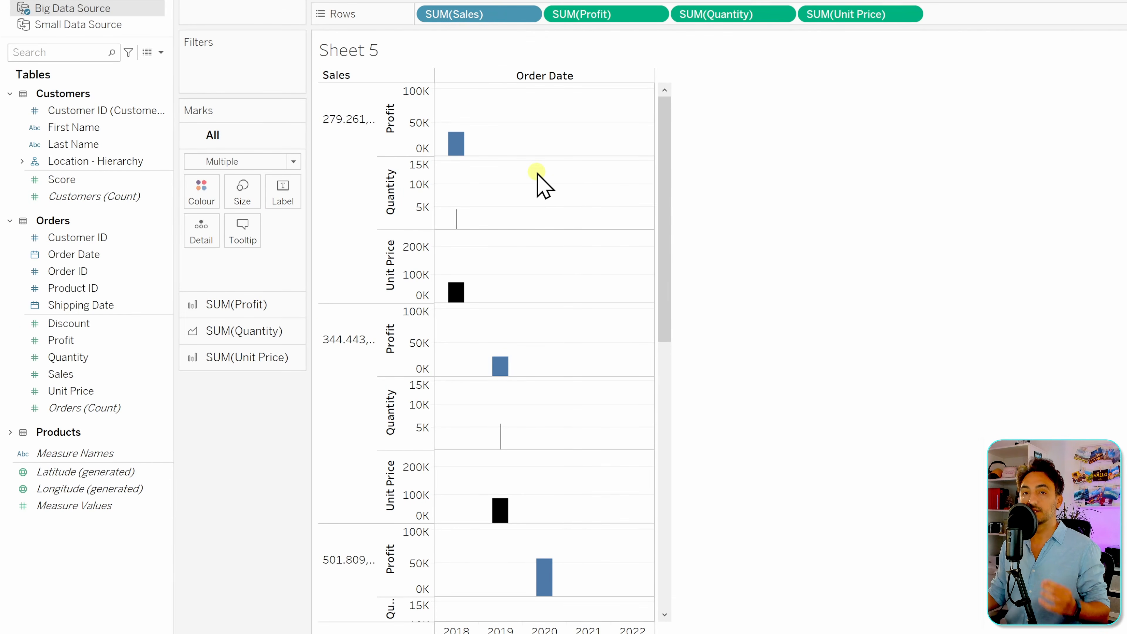
{"action": "right_click", "coordinate": [495, 16]}
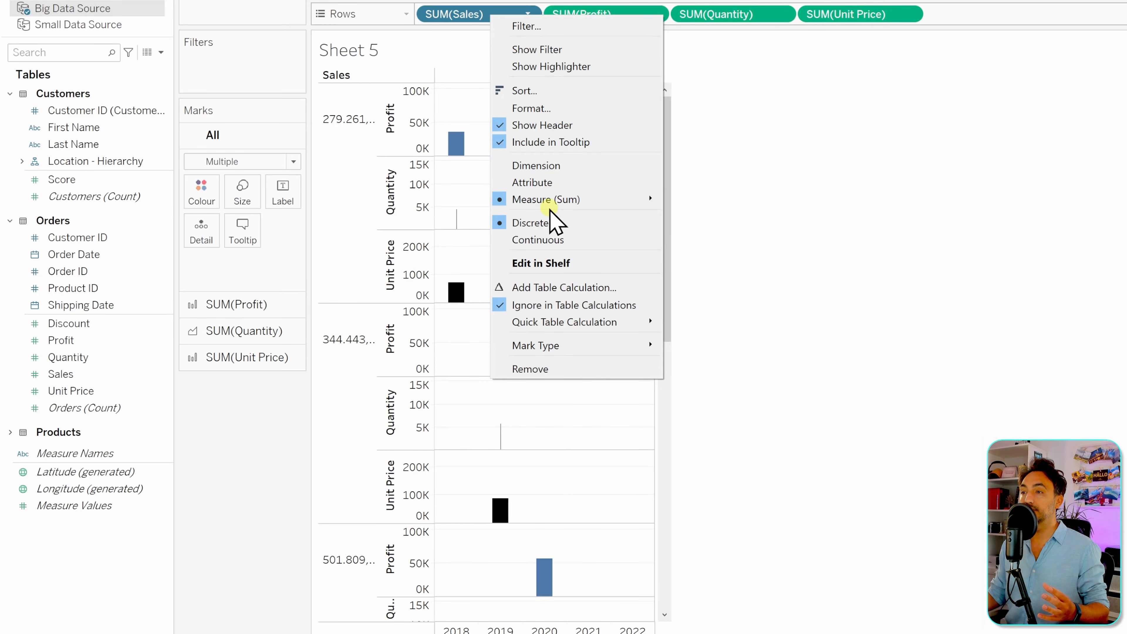
{"action": "left_click", "coordinate": [537, 240]}
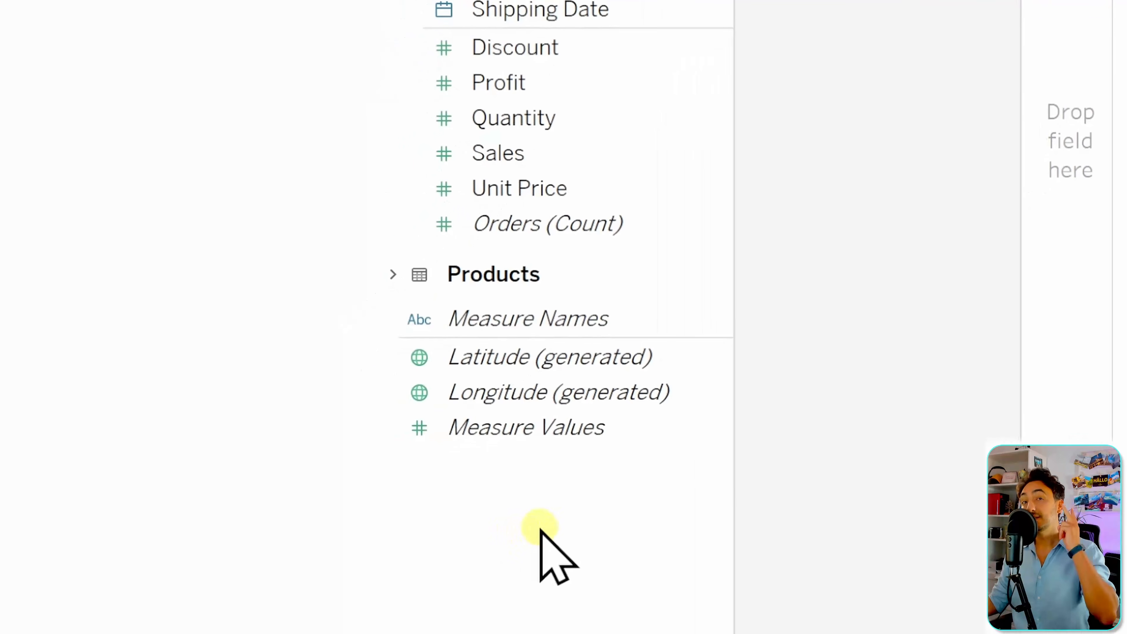
Build a text table on the Single Axes sheet with Measure Names in Rows and Measure Values as text
{"action": "left_click", "coordinate": [664, 321]}
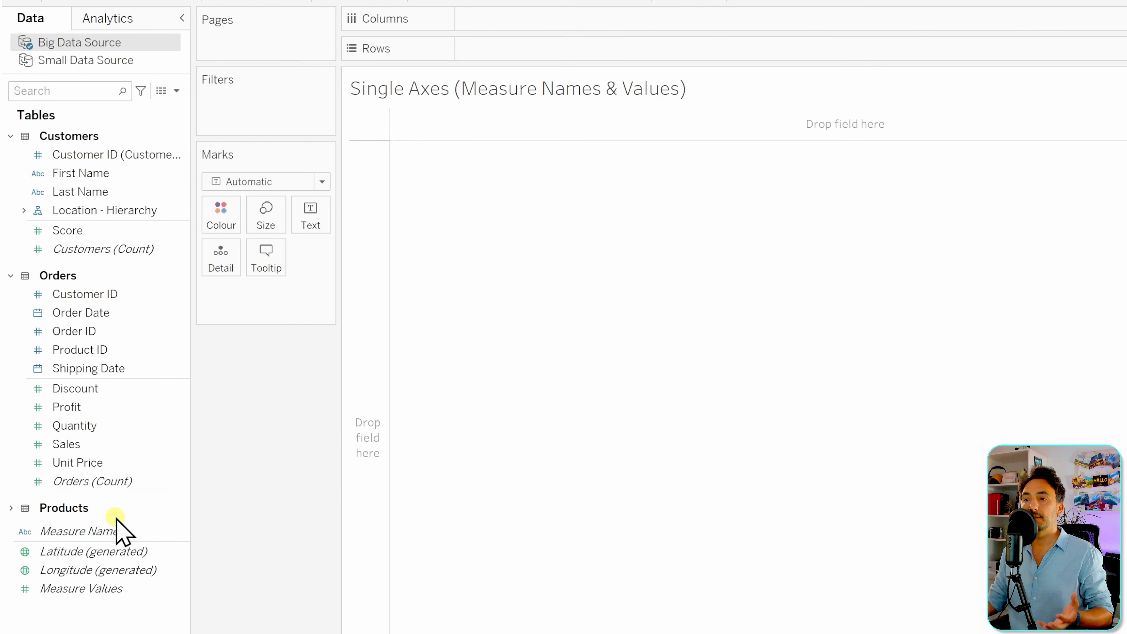
{"action": "left_click", "coordinate": [108, 531]}
{"action": "left_click_drag", "start_coordinate": [106, 533], "coordinate": [527, 51]}
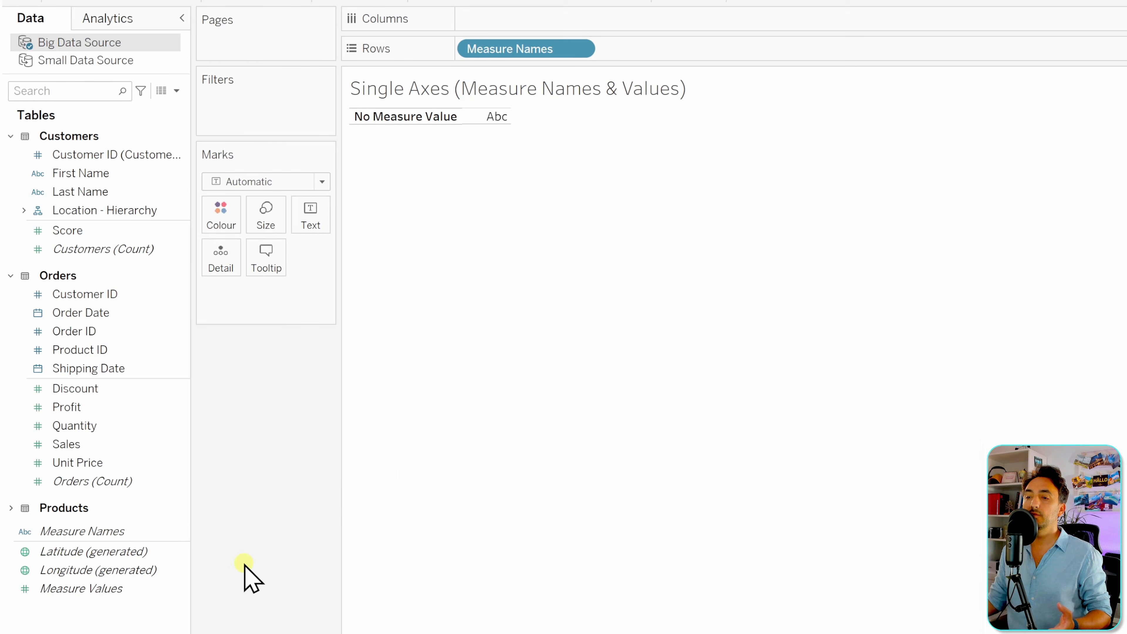
{"action": "left_click_drag", "start_coordinate": [102, 588], "coordinate": [327, 226]}
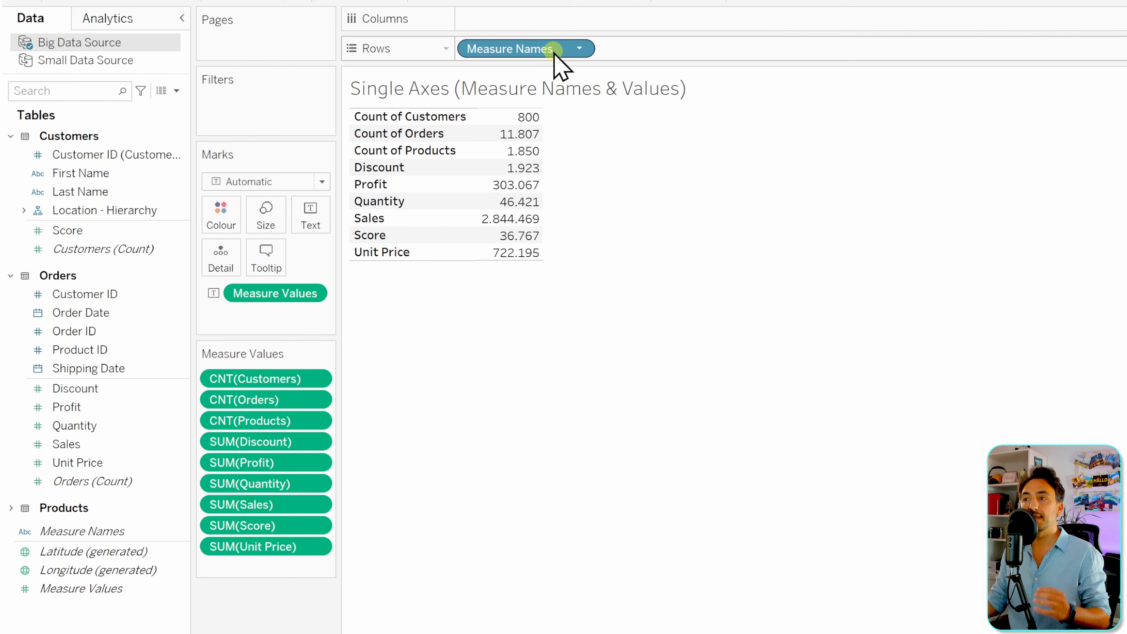
{"action": "left_click_drag", "start_coordinate": [527, 149], "coordinate": [536, 177]}
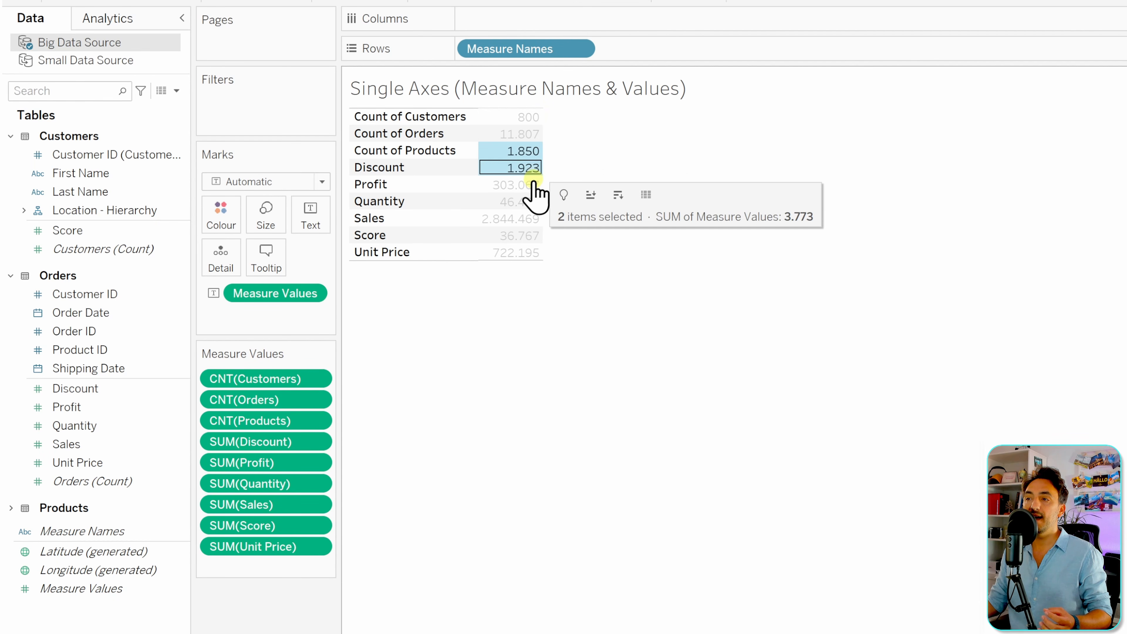
Remove the Unit Price measure from the Measure Values shown in the text table
{"action": "left_click", "coordinate": [593, 254]}
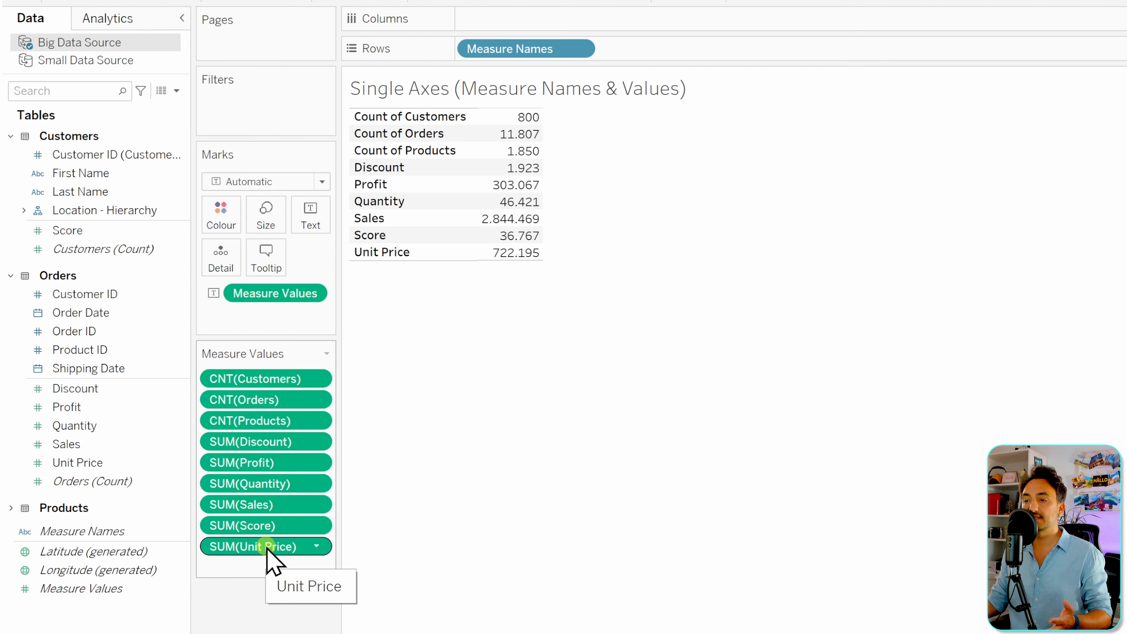
{"action": "left_click_drag", "start_coordinate": [270, 549], "coordinate": [284, 617]}
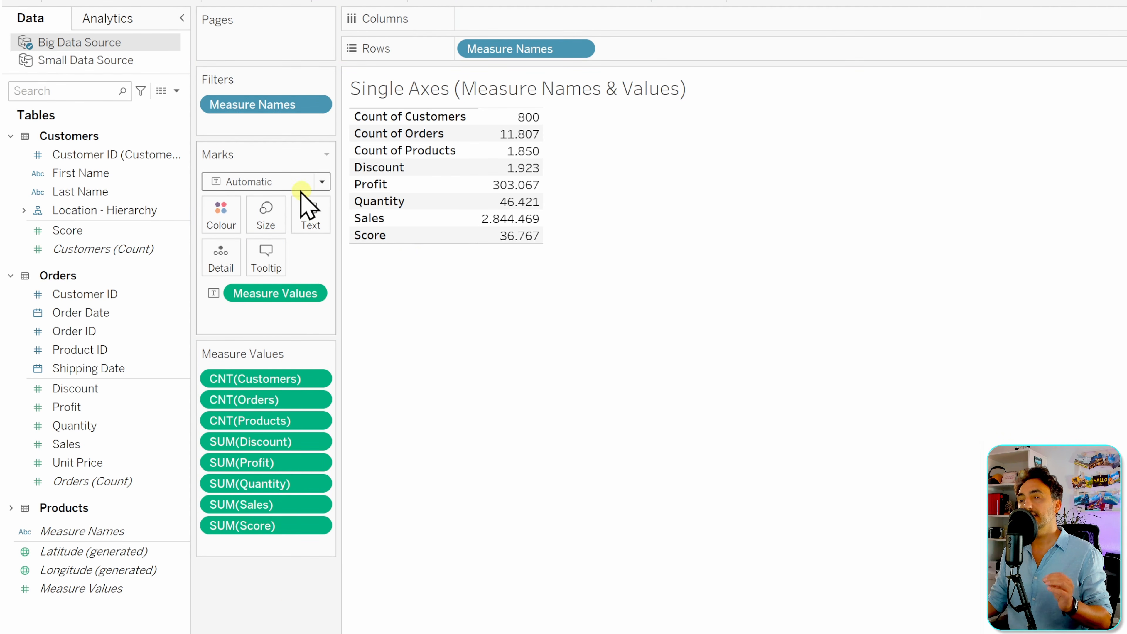
Restrict the Measure Names filter to Count of Customers, Count of Orders, Profit and Quantity, and move Count of Customers to the end
{"action": "right_click", "coordinate": [271, 110]}
{"action": "left_click", "coordinate": [313, 117]}
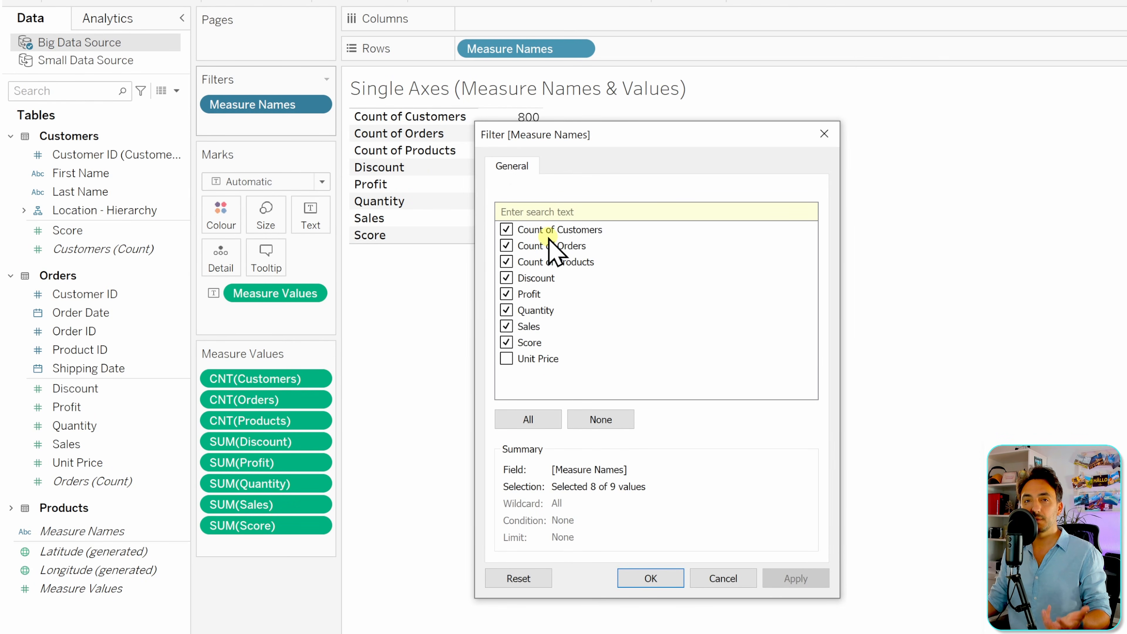
{"action": "left_click", "coordinate": [508, 294]}
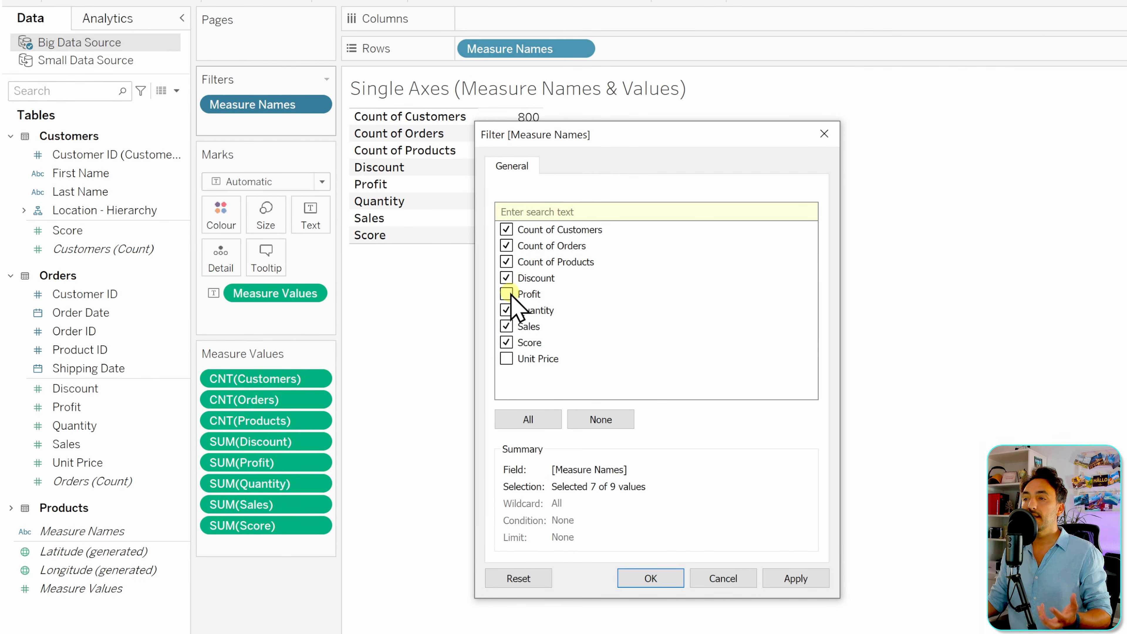
{"action": "left_click", "coordinate": [506, 310]}
{"action": "left_click", "coordinate": [507, 326]}
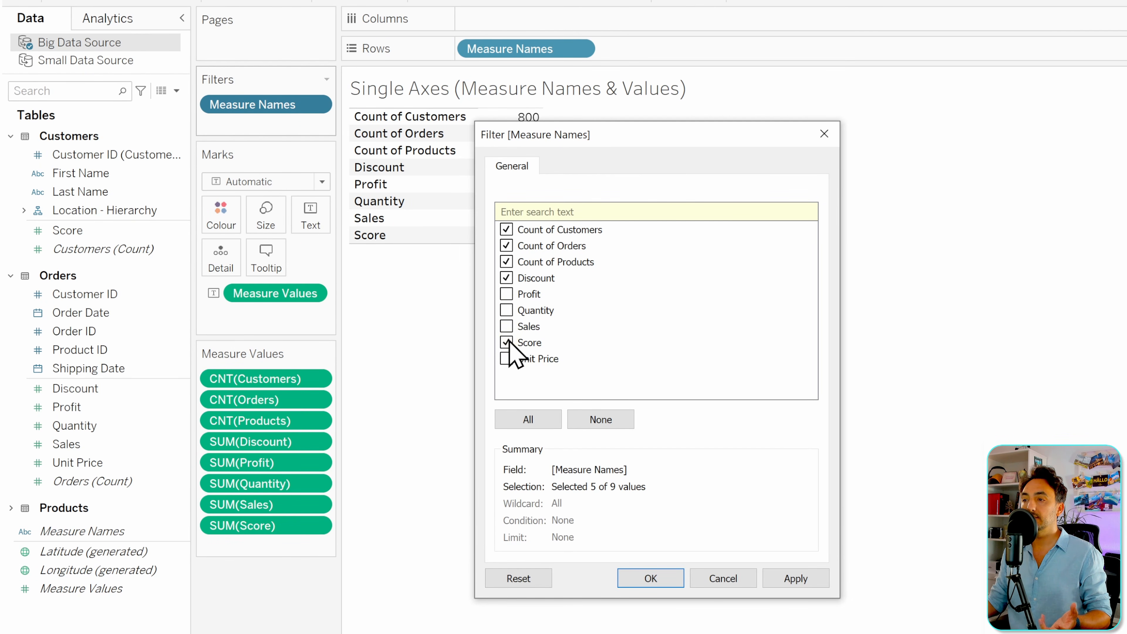
{"action": "left_click", "coordinate": [507, 293]}
{"action": "left_click", "coordinate": [506, 310]}
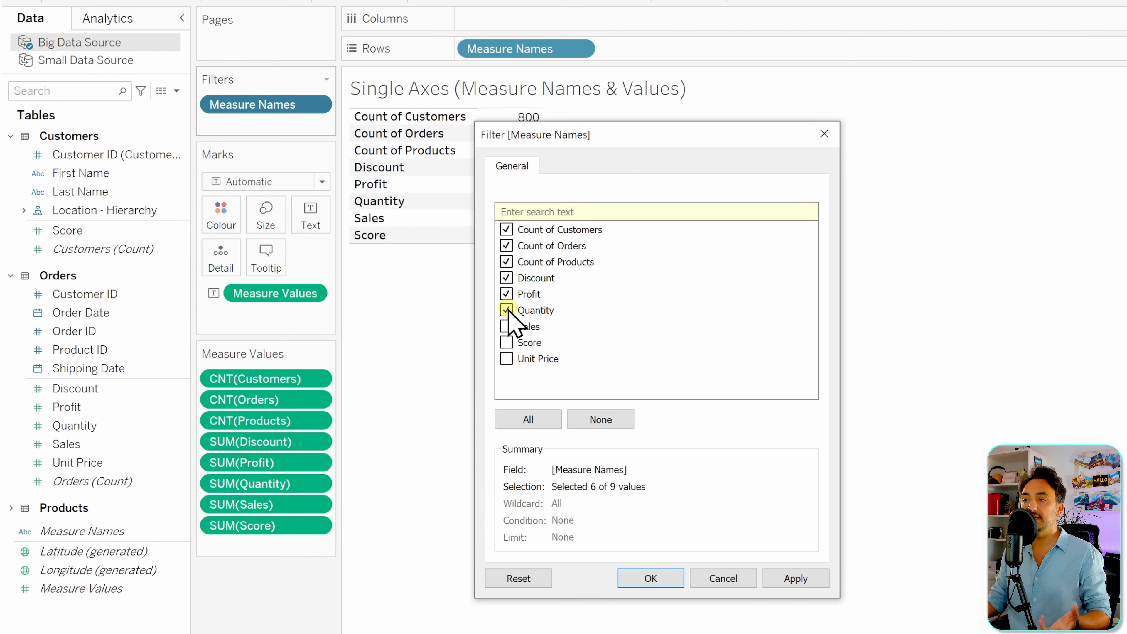
{"action": "left_click", "coordinate": [506, 278]}
{"action": "left_click", "coordinate": [506, 261]}
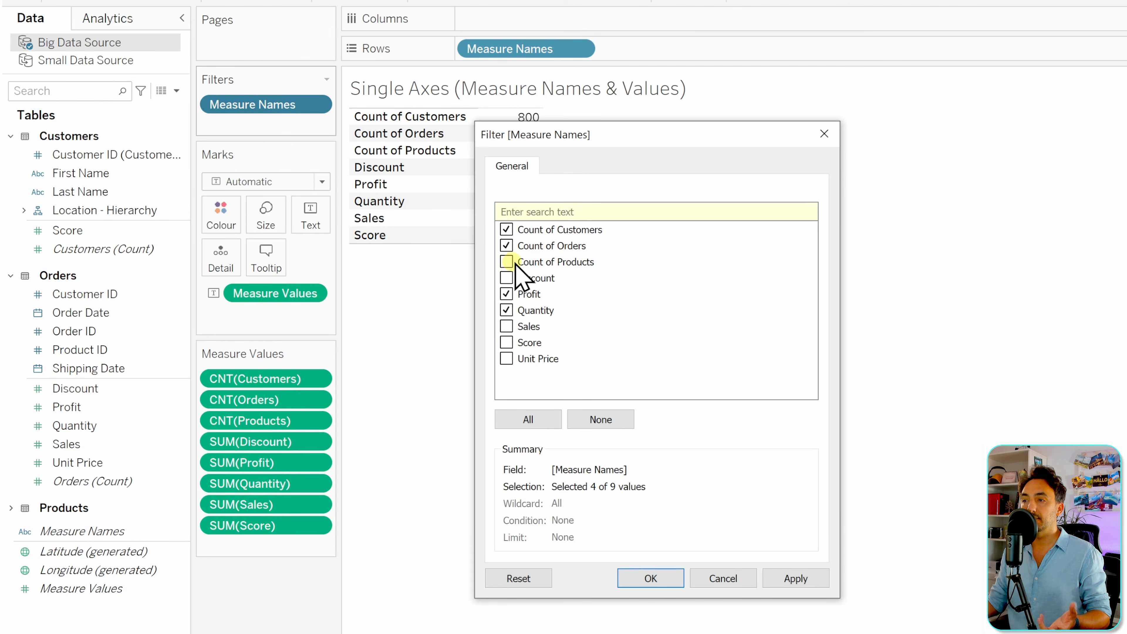
{"action": "left_click", "coordinate": [655, 580]}
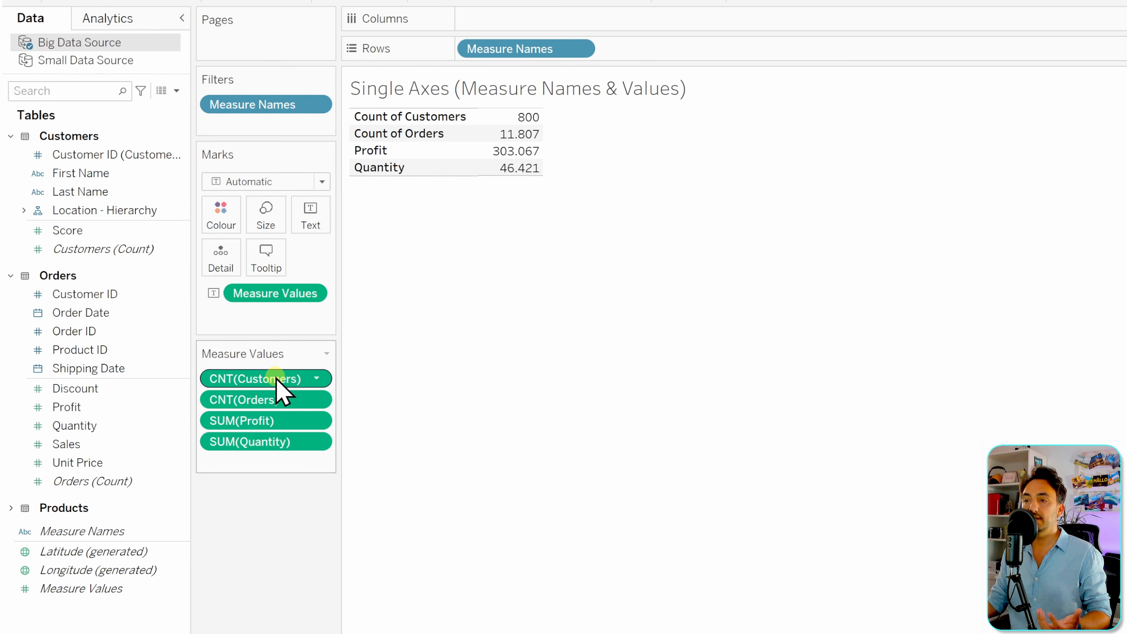
{"action": "left_click_drag", "start_coordinate": [276, 378], "coordinate": [303, 465]}
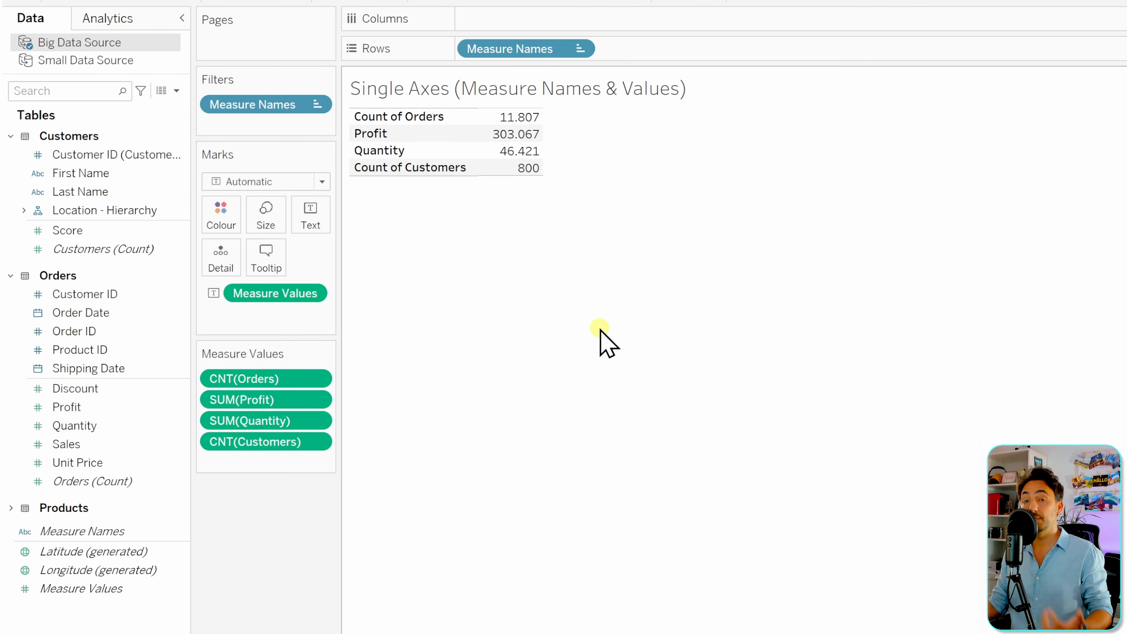
Clear all fields from the text table and plot Sales in Rows against the year of Order Date in Columns
{"action": "left_click_drag", "start_coordinate": [275, 293], "coordinate": [284, 520]}
{"action": "left_click_drag", "start_coordinate": [266, 104], "coordinate": [270, 364]}
{"action": "left_click_drag", "start_coordinate": [510, 48], "coordinate": [285, 375]}
{"action": "left_click_drag", "start_coordinate": [102, 316], "coordinate": [532, 19]}
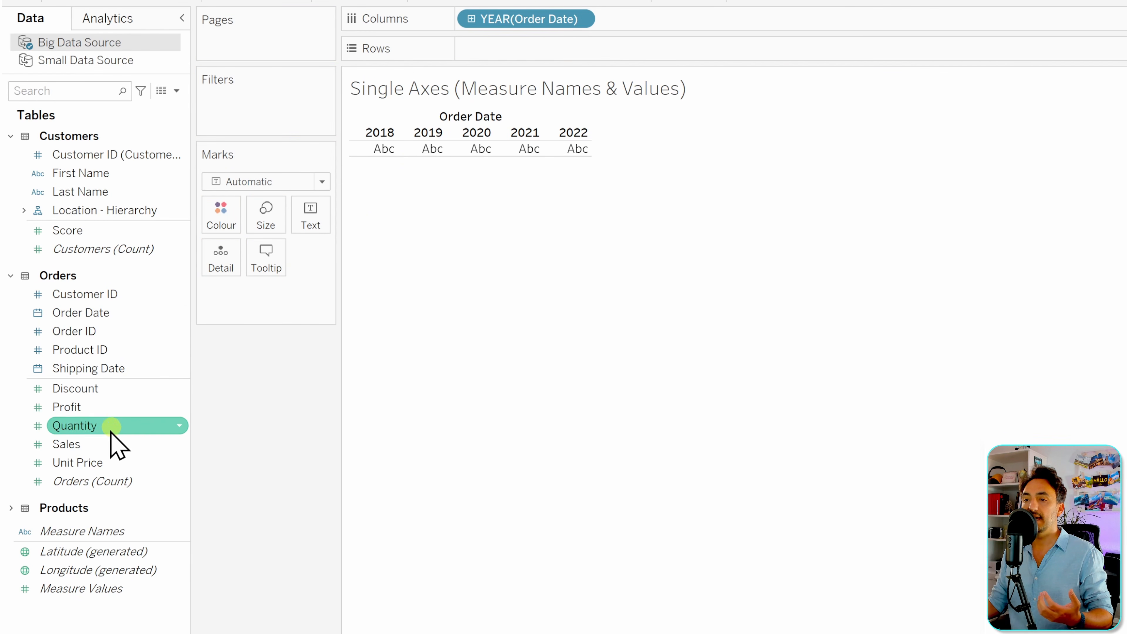
{"action": "left_click_drag", "start_coordinate": [99, 444], "coordinate": [517, 49]}
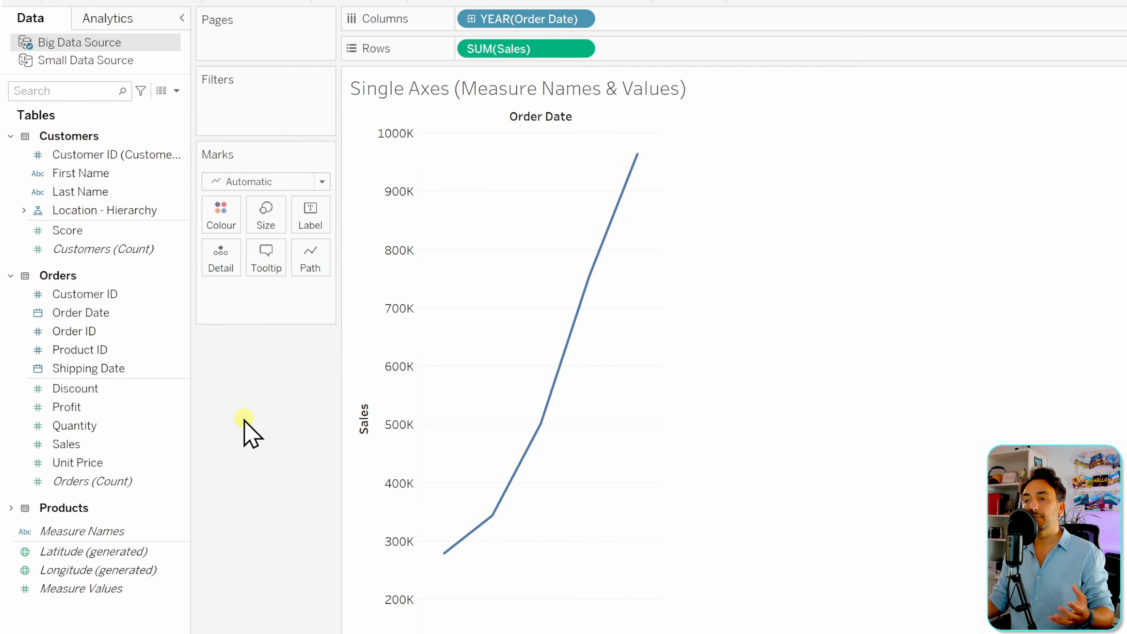
Add Profit to Rows as a separate axis beside Sales and remove it again
{"action": "left_click", "coordinate": [125, 413]}
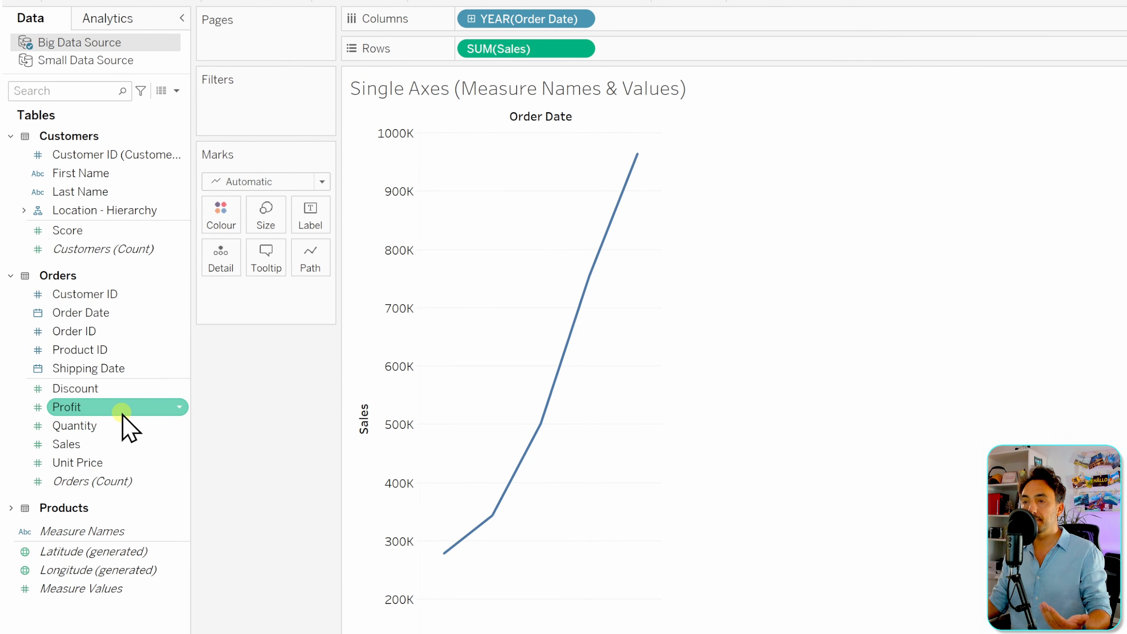
{"action": "left_click_drag", "start_coordinate": [111, 427], "coordinate": [667, 53]}
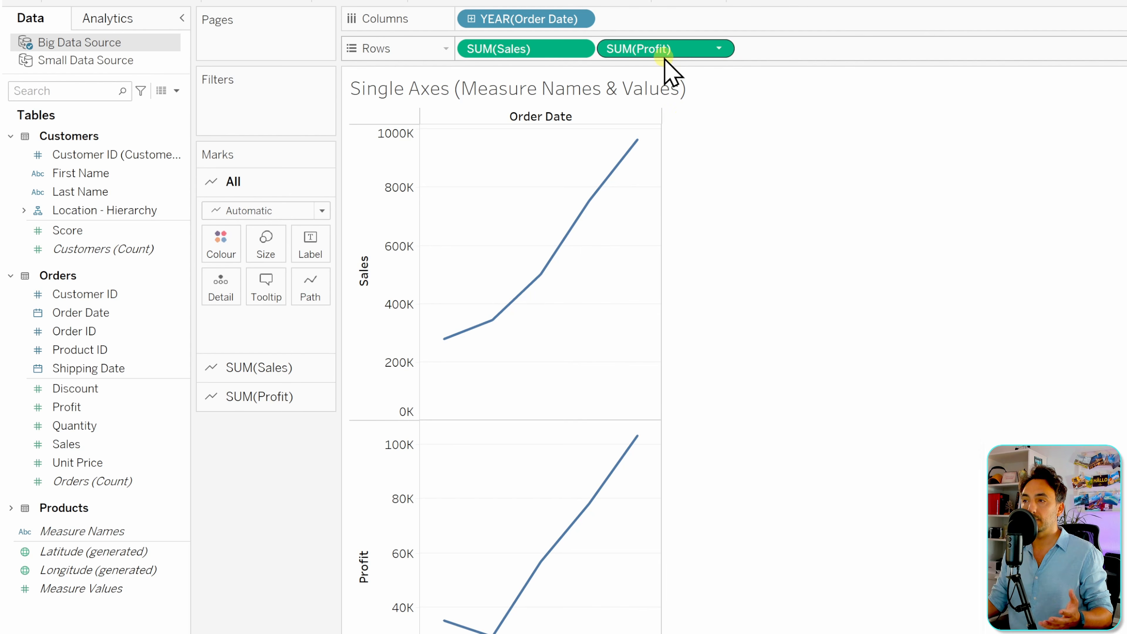
{"action": "left_click_drag", "start_coordinate": [665, 53], "coordinate": [289, 466]}
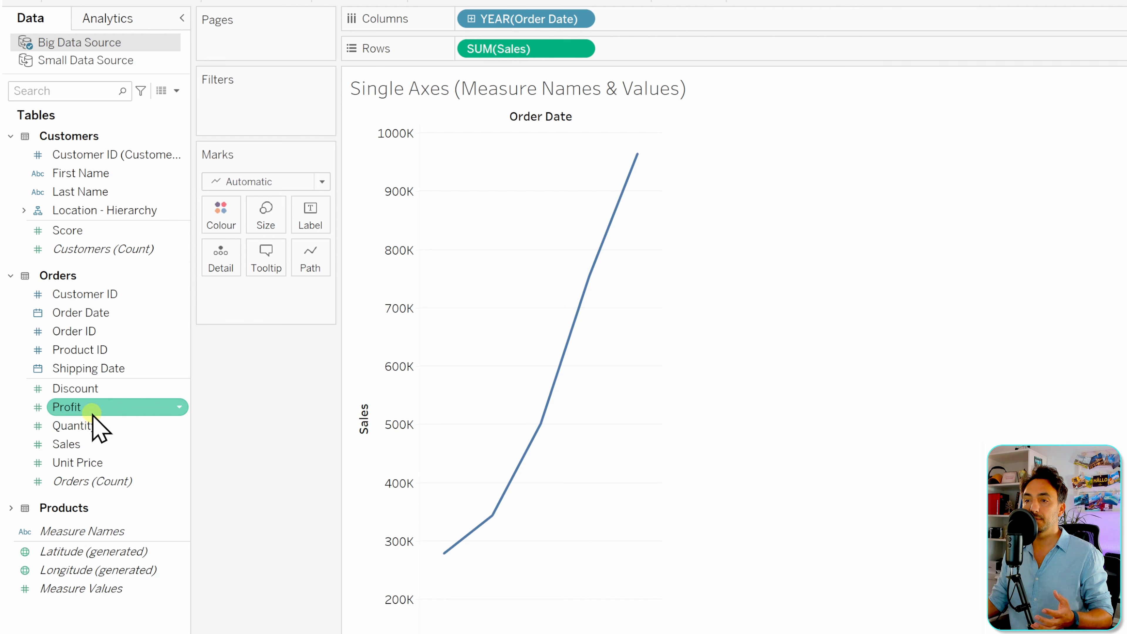
Add Profit onto the existing Sales axis so both measures share a single axis
{"action": "left_click_drag", "start_coordinate": [106, 408], "coordinate": [374, 406]}
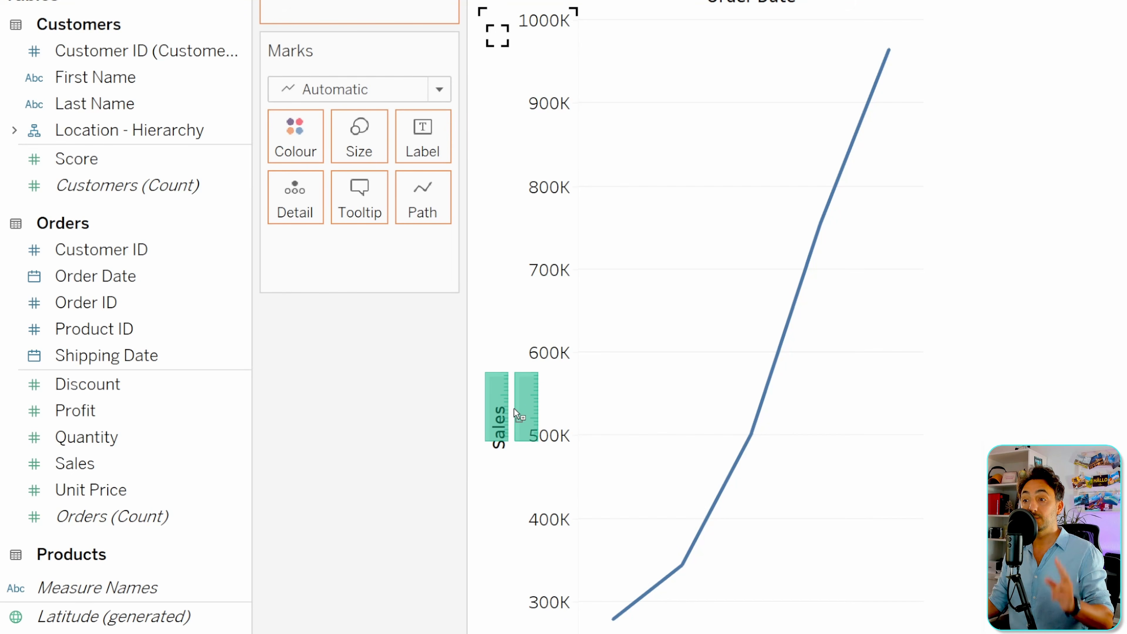
{"action": "mouse_move", "coordinate": [514, 406]}
{"action": "left_mouse_down"}
{"action": "mouse_move", "coordinate": [529, 404]}
{"action": "mouse_move", "coordinate": [521, 412]}
{"action": "left_mouse_up"}
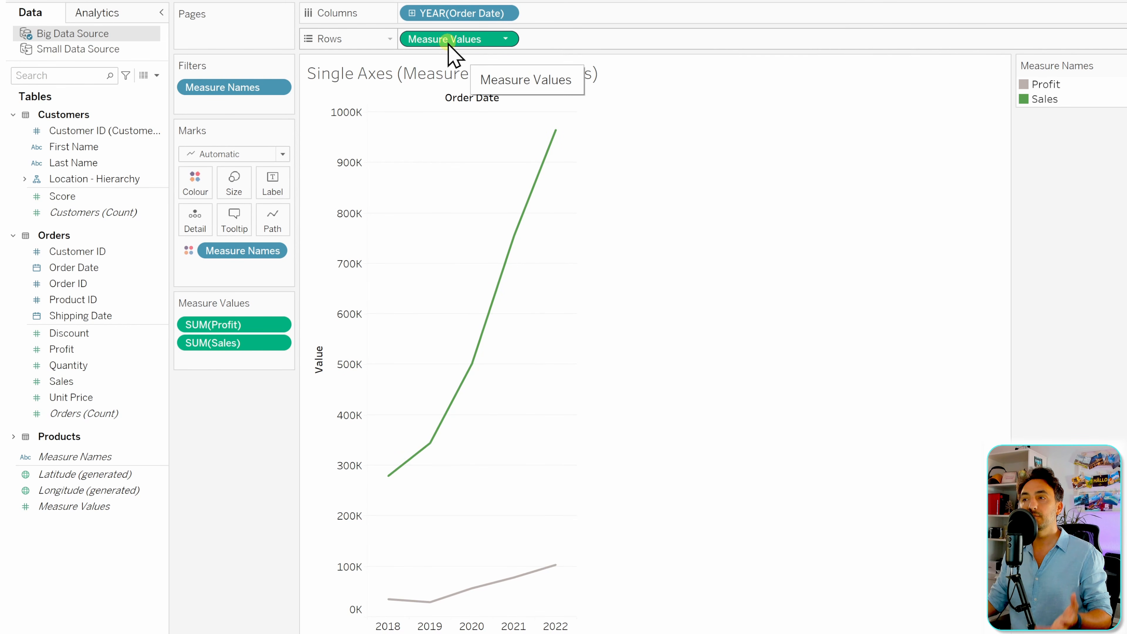
Examine which measures the Measure Names filter includes and close it without changes
{"action": "right_click", "coordinate": [261, 85]}
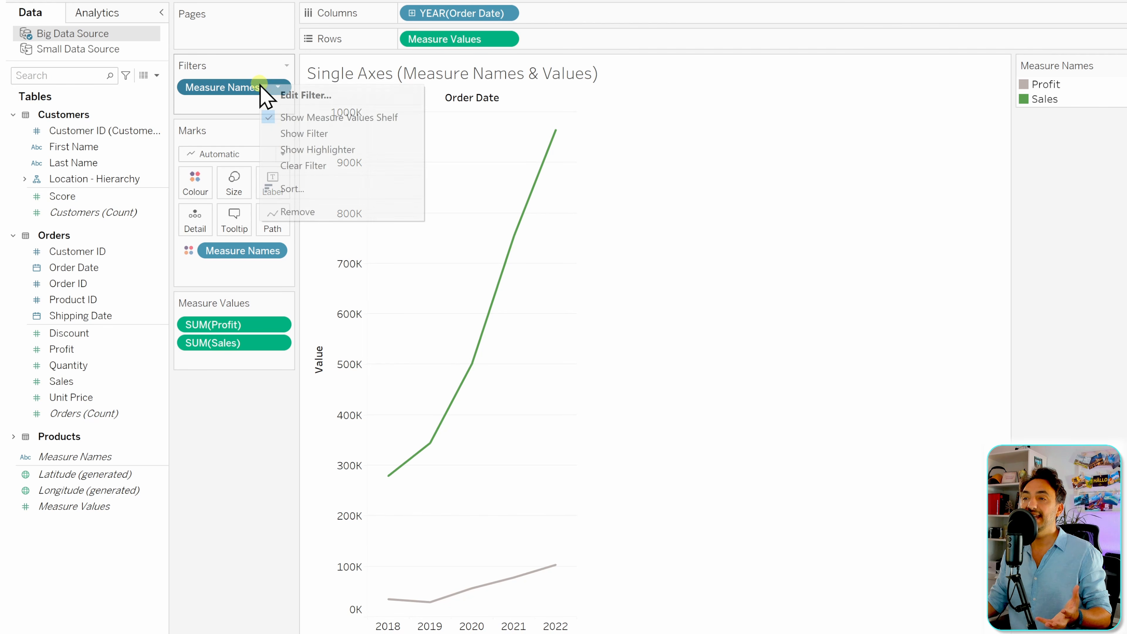
{"action": "left_click", "coordinate": [302, 94]}
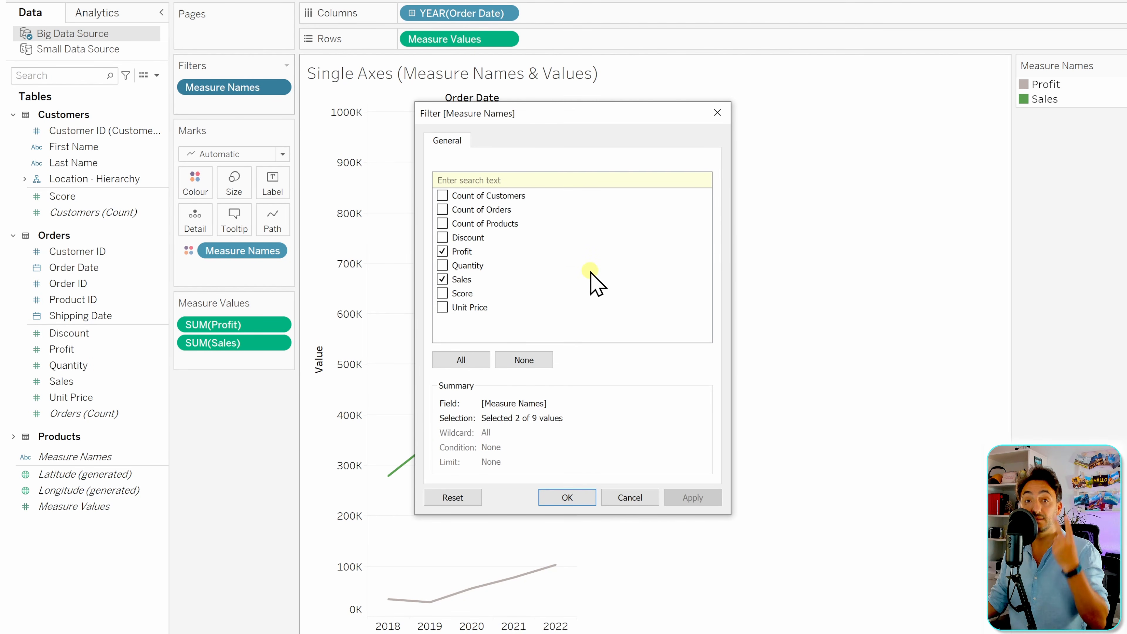
{"action": "left_click", "coordinate": [630, 497]}
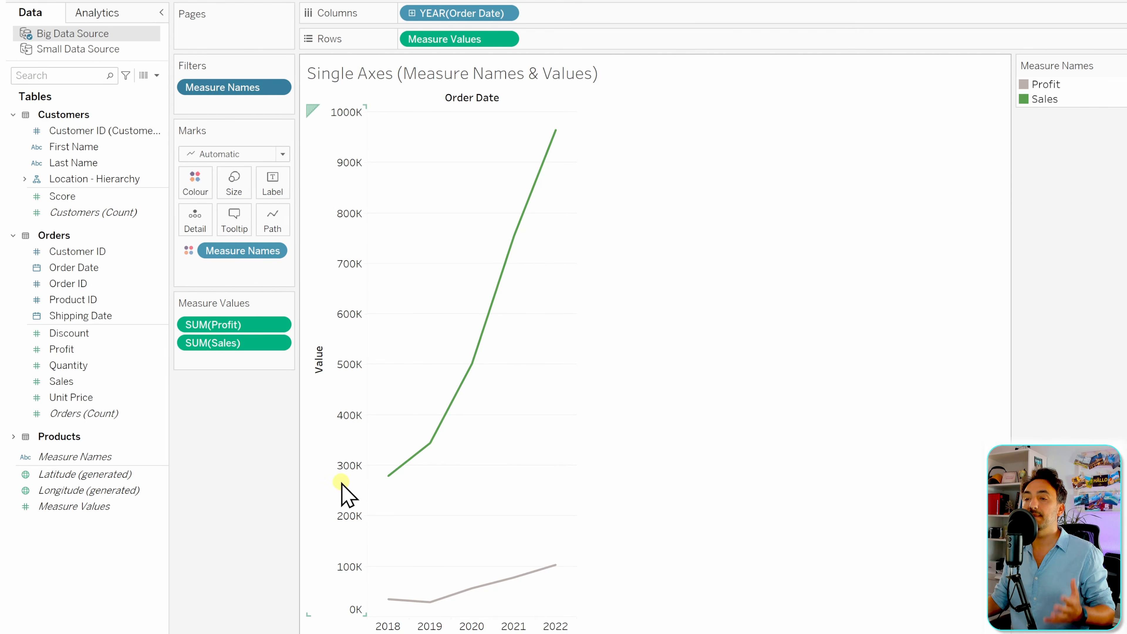
{"action": "left_click", "coordinate": [310, 484]}
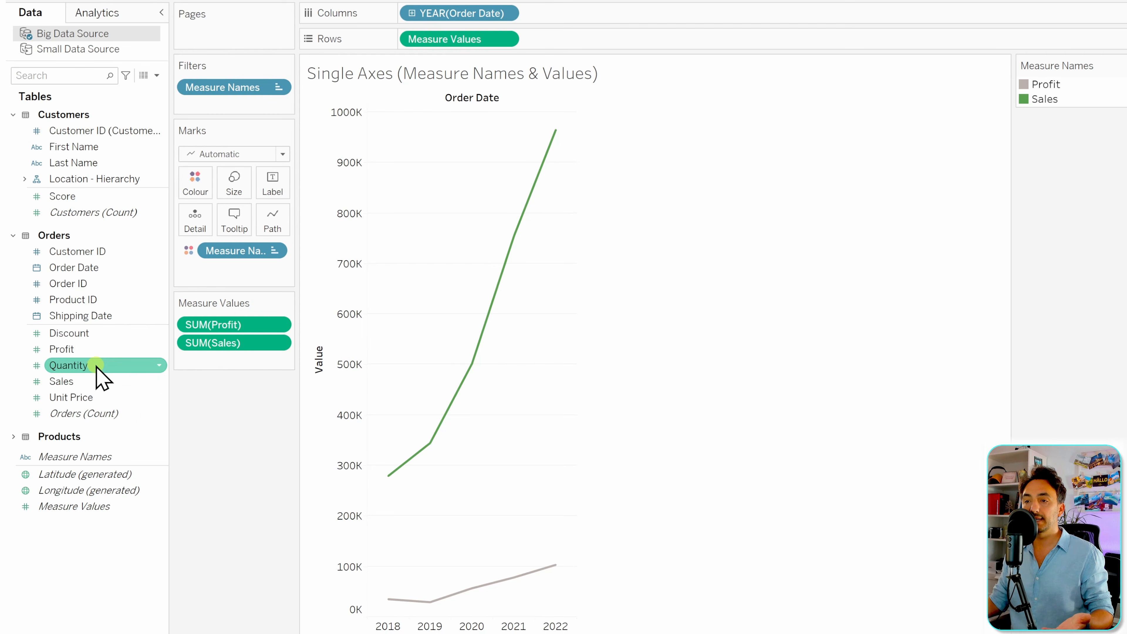
Add Discount as a third measure on the shared axis through Measure Values
{"action": "mouse_move", "coordinate": [86, 338]}
{"action": "left_mouse_down"}
{"action": "mouse_move", "coordinate": [176, 370]}
{"action": "mouse_move", "coordinate": [228, 363]}
{"action": "mouse_move", "coordinate": [217, 355]}
{"action": "mouse_move", "coordinate": [226, 369]}
{"action": "left_mouse_up"}
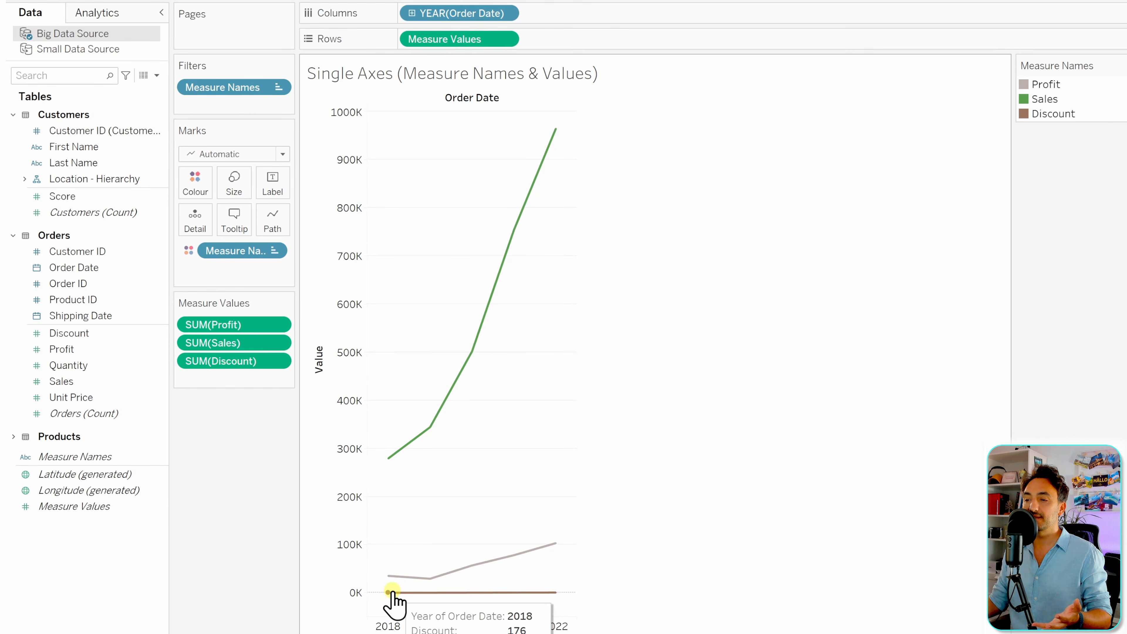
{"action": "mouse_move", "coordinate": [434, 596]}
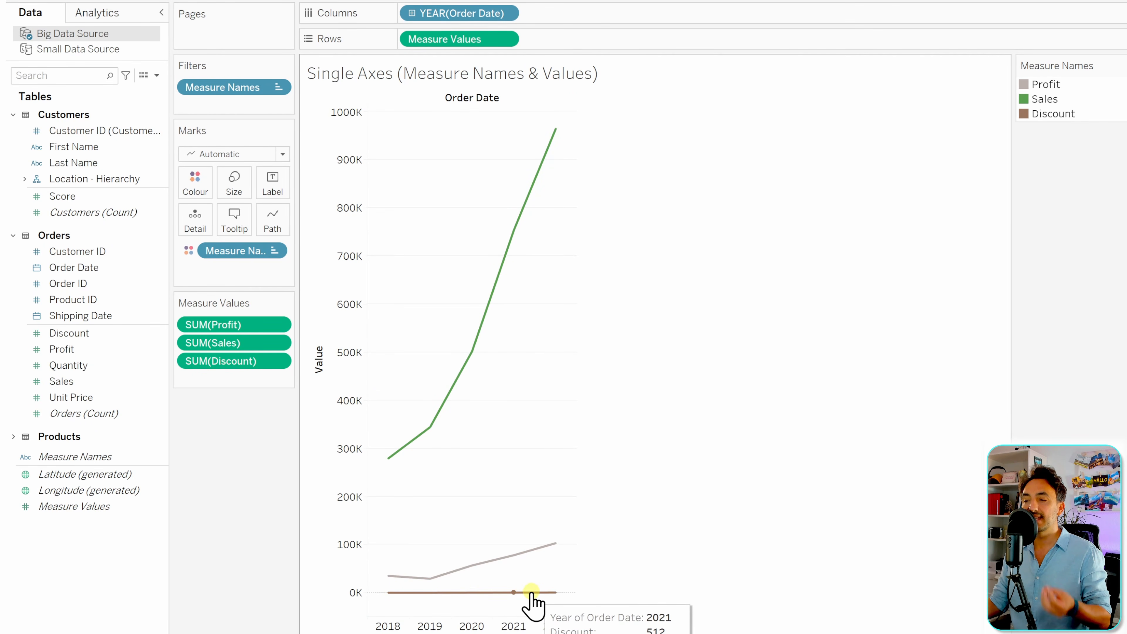
{"action": "mouse_move", "coordinate": [545, 596]}
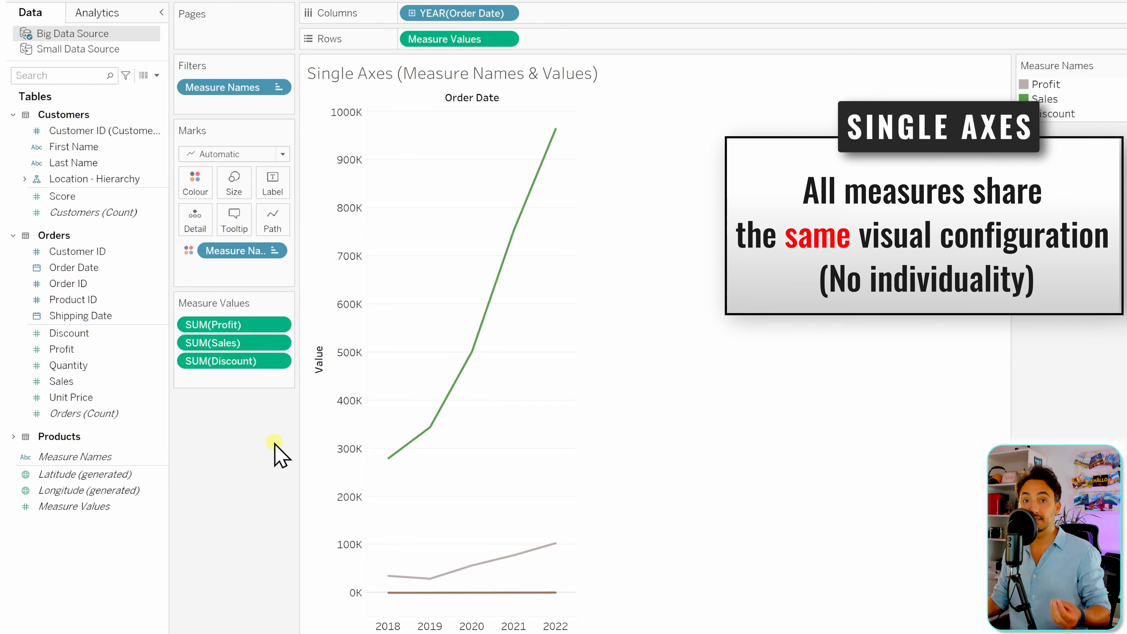
Increase the mark size for all measures together and change their shared mark type to Bar
{"action": "left_click", "coordinate": [236, 193]}
{"action": "left_click_drag", "start_coordinate": [249, 220], "coordinate": [315, 221]}
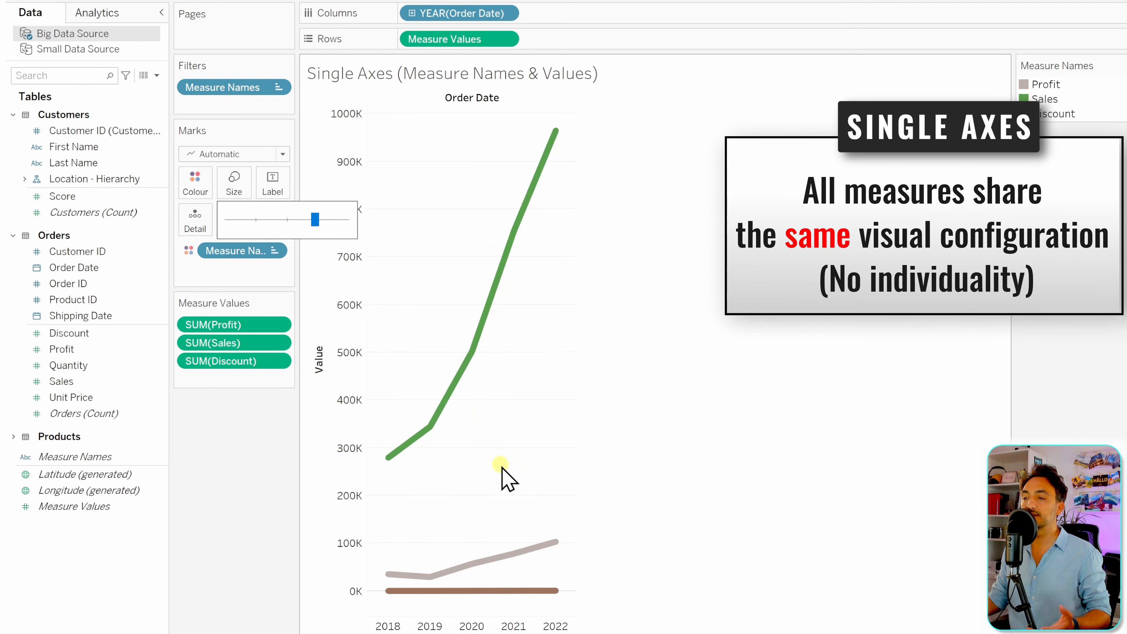
{"action": "left_click", "coordinate": [274, 461]}
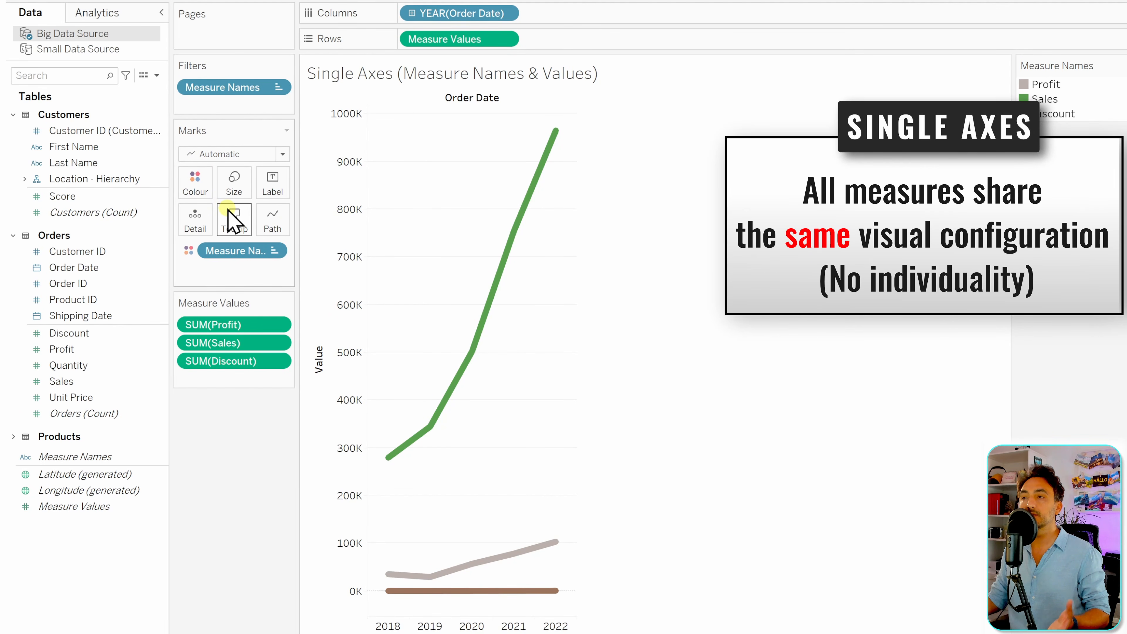
{"action": "left_click", "coordinate": [234, 154]}
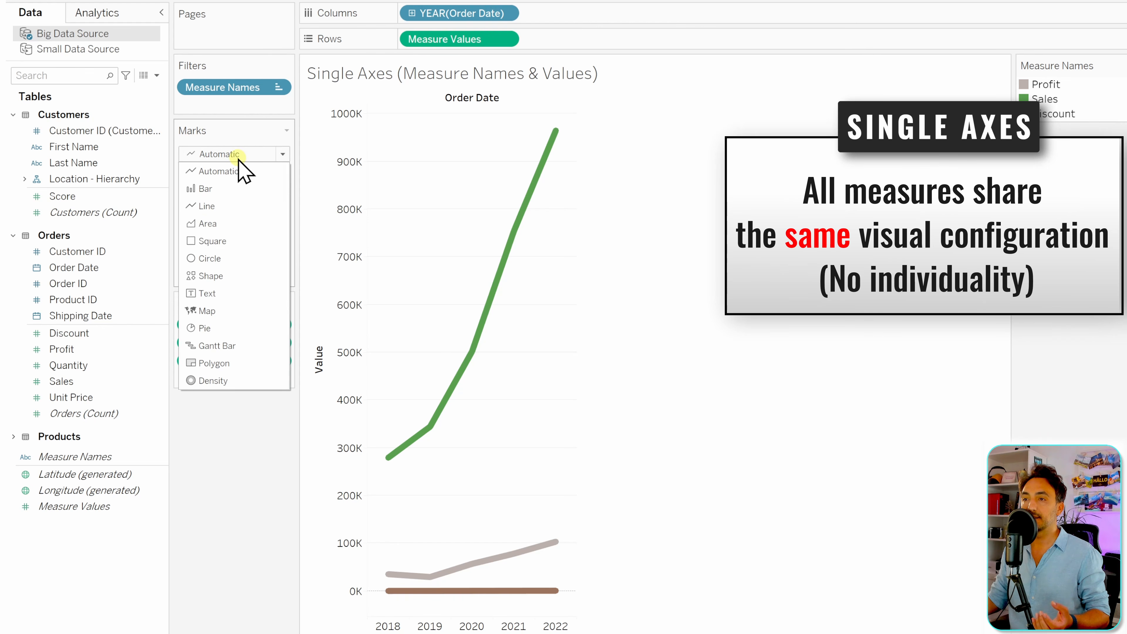
{"action": "left_click", "coordinate": [246, 189]}
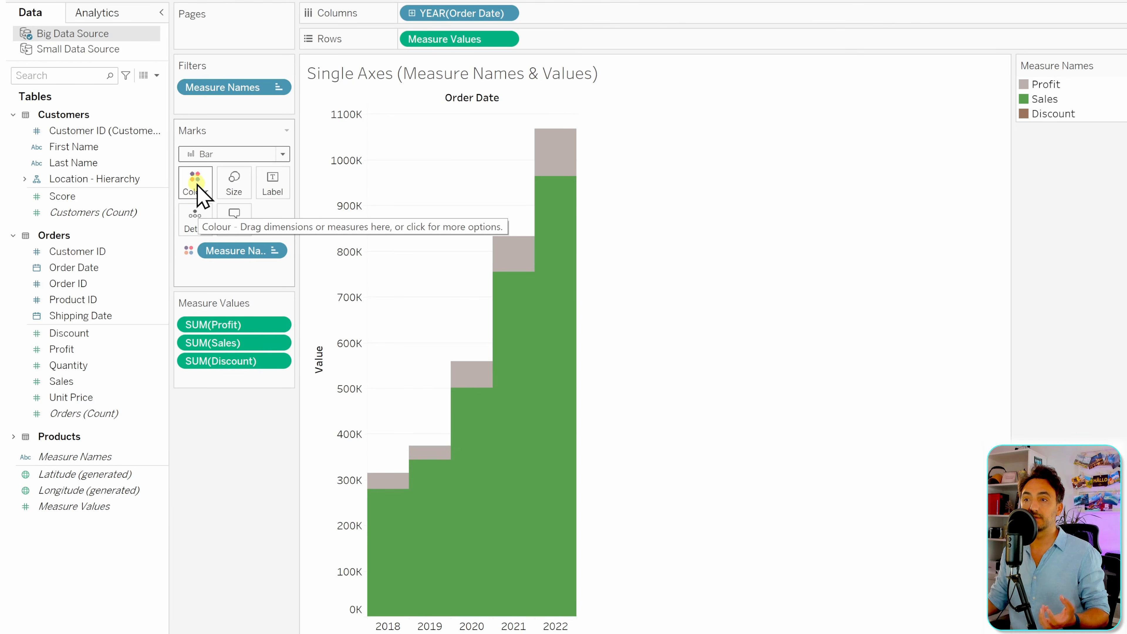
Examine the colour assignments of the individual measures, selecting Discount, and keep the existing colours
{"action": "left_click", "coordinate": [198, 195]}
{"action": "left_click", "coordinate": [255, 232]}
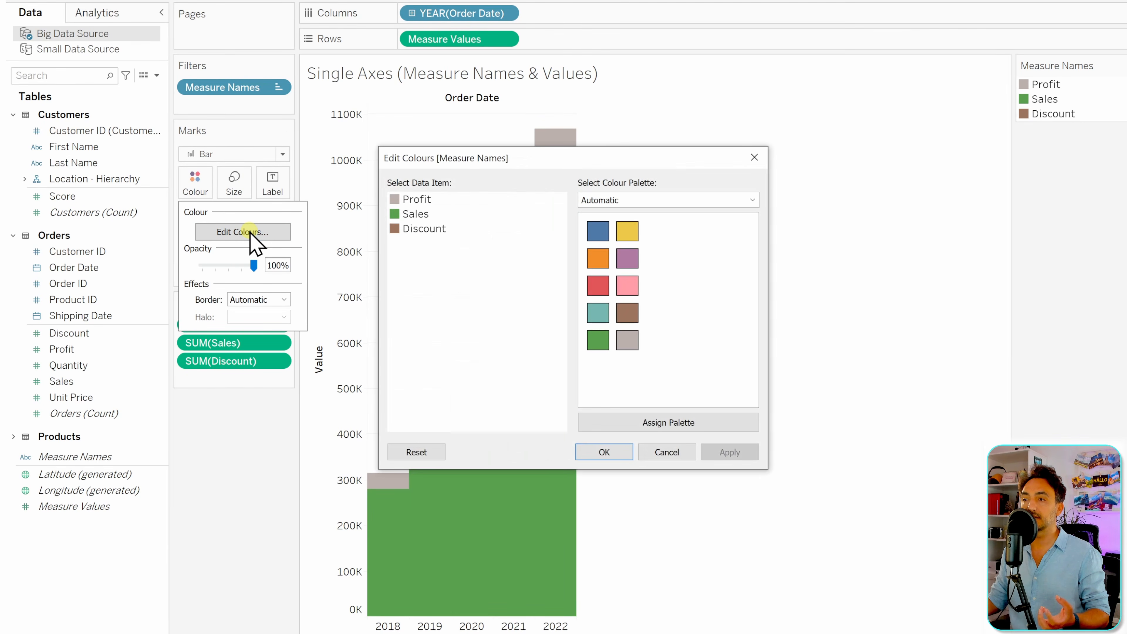
{"action": "left_click", "coordinate": [420, 229]}
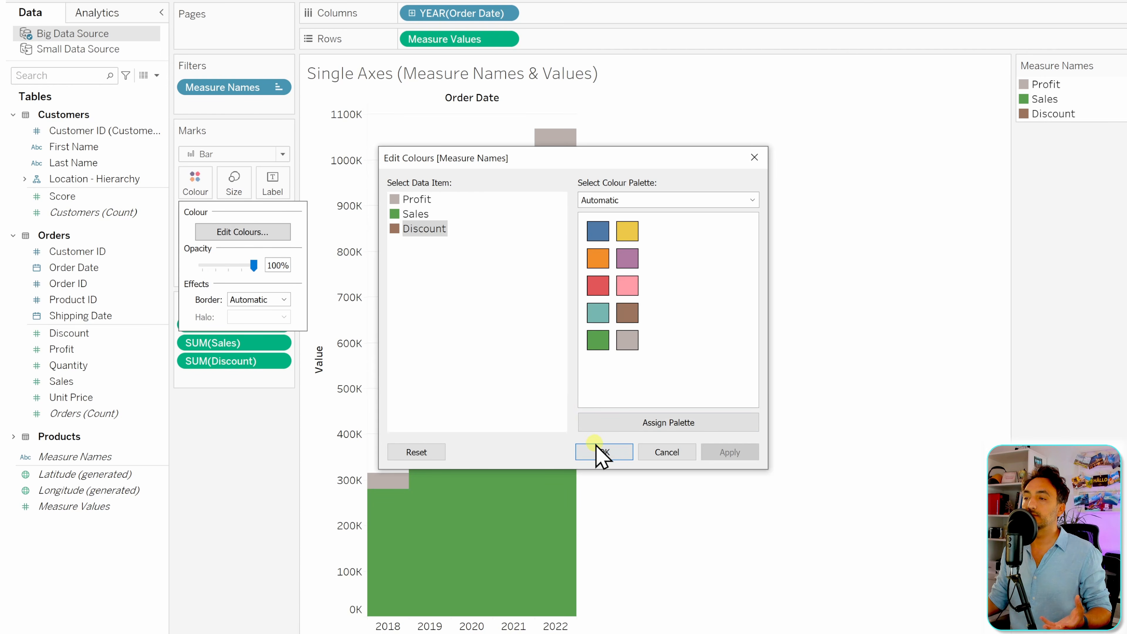
{"action": "left_click", "coordinate": [604, 452]}
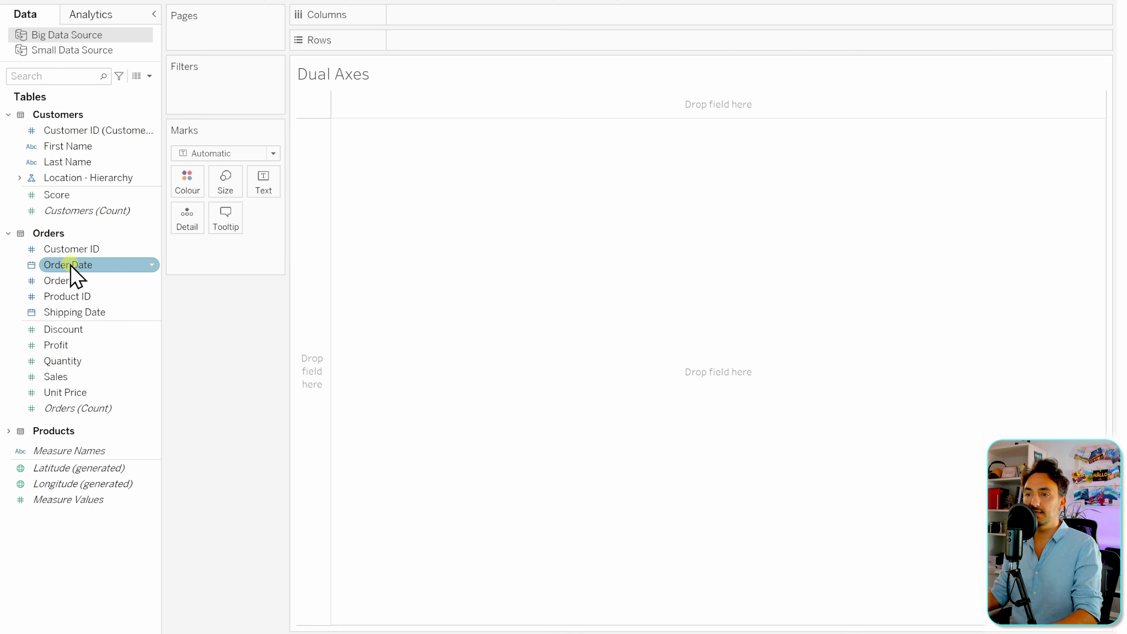
On the Dual Axes sheet, plot Sales and Profit on separate axes in Rows against the year of Order Date
{"action": "left_click_drag", "start_coordinate": [76, 268], "coordinate": [432, 25]}
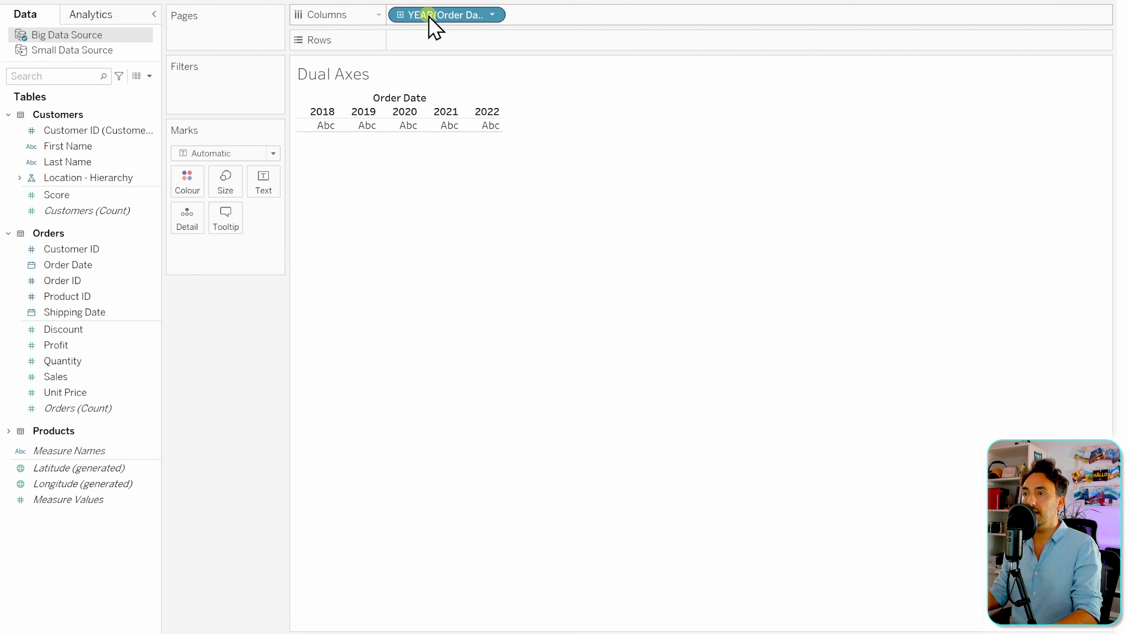
{"action": "left_click_drag", "start_coordinate": [64, 377], "coordinate": [421, 41]}
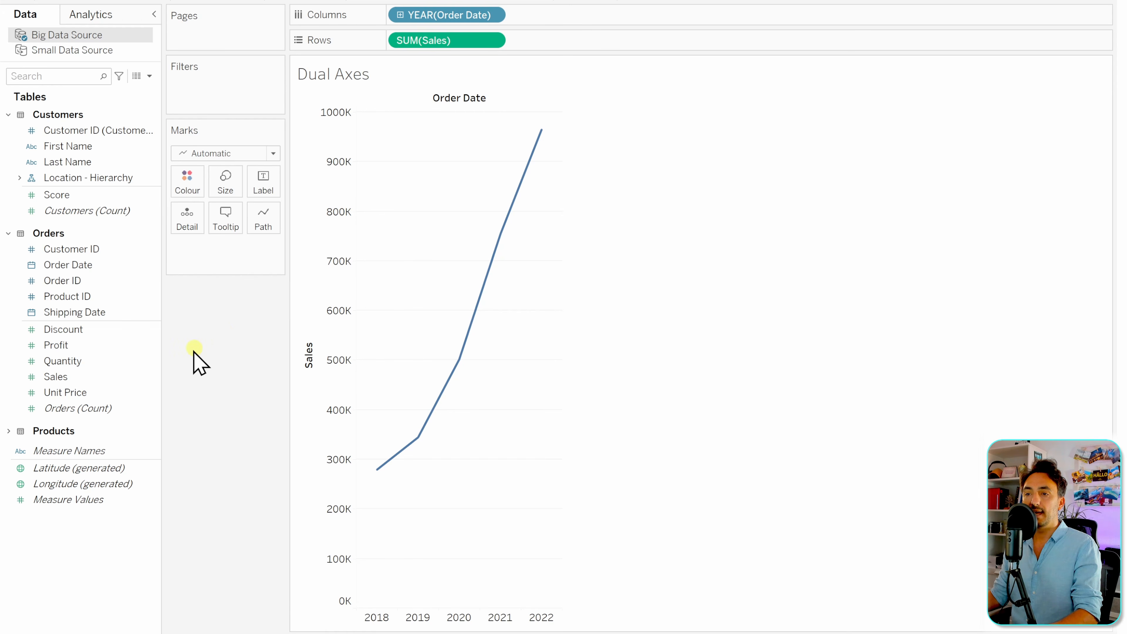
{"action": "left_click", "coordinate": [71, 345]}
{"action": "left_click_drag", "start_coordinate": [72, 347], "coordinate": [555, 46]}
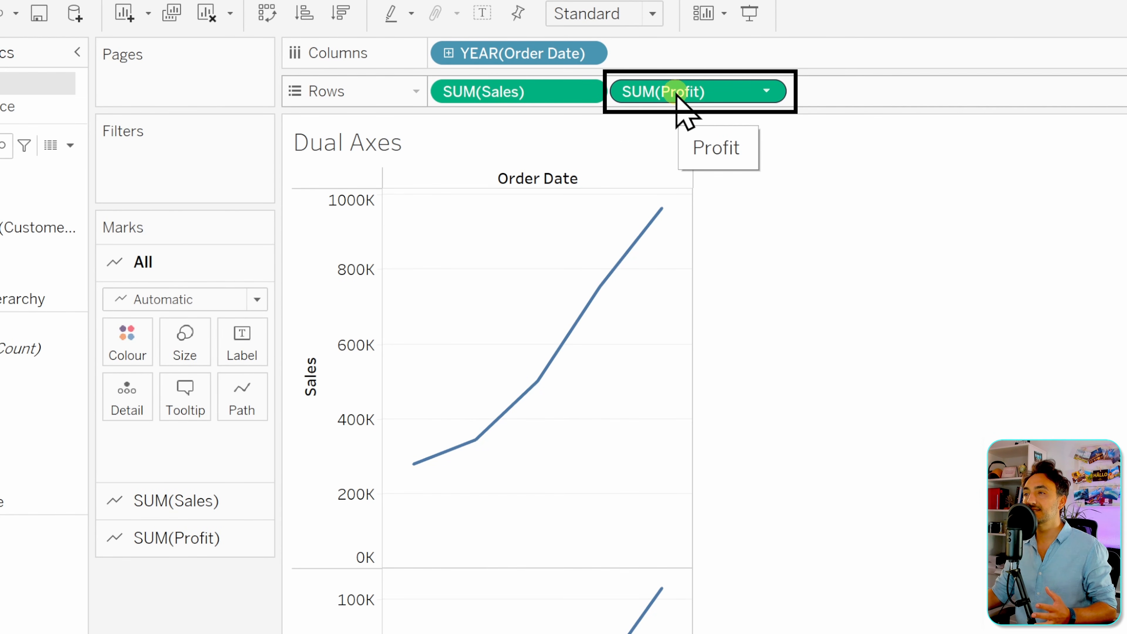
Turn Profit into a dual axis so it overlays the Sales line in one chart
{"action": "right_click", "coordinate": [690, 101]}
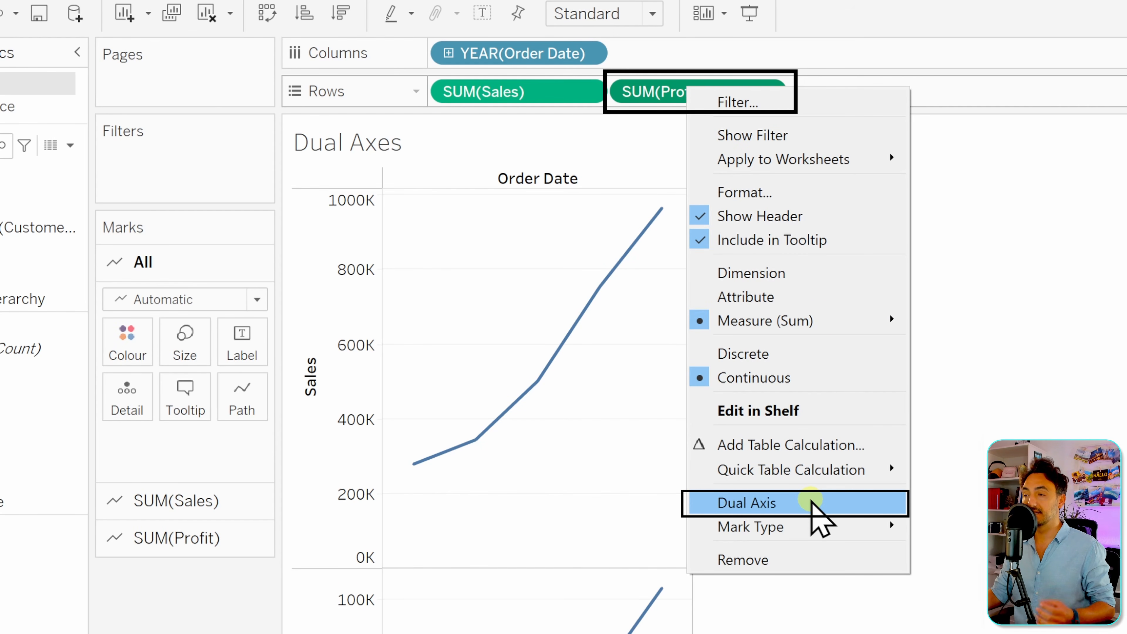
{"action": "left_click", "coordinate": [811, 503]}
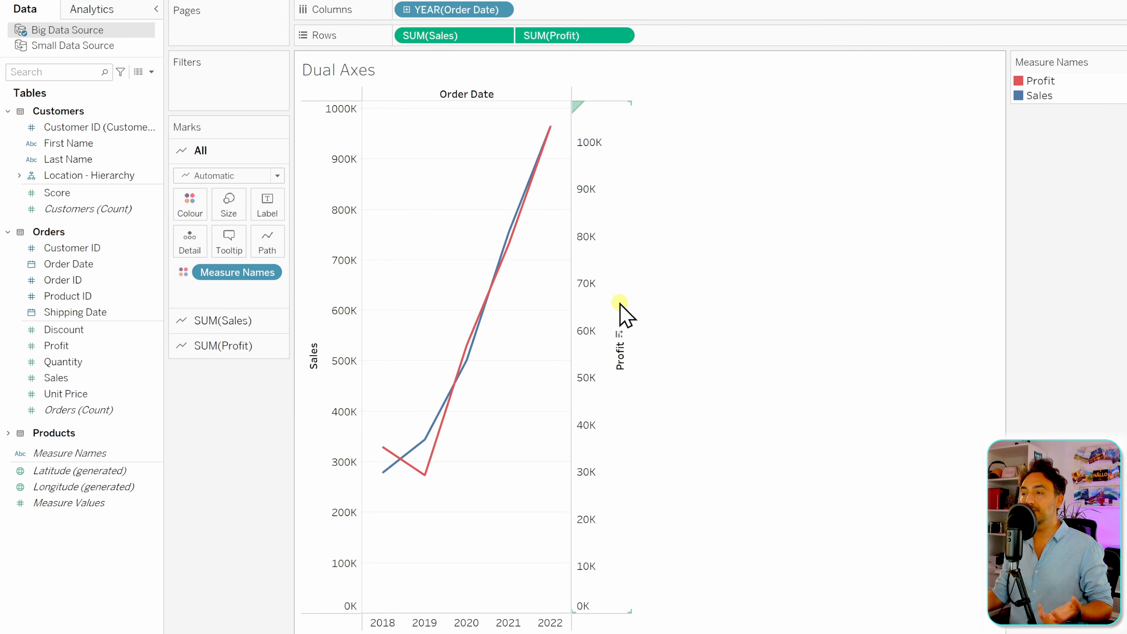
Synchronise the Profit axis with the Sales axis and compare the chart with the one on the Single Axes sheet
{"action": "right_click", "coordinate": [602, 288]}
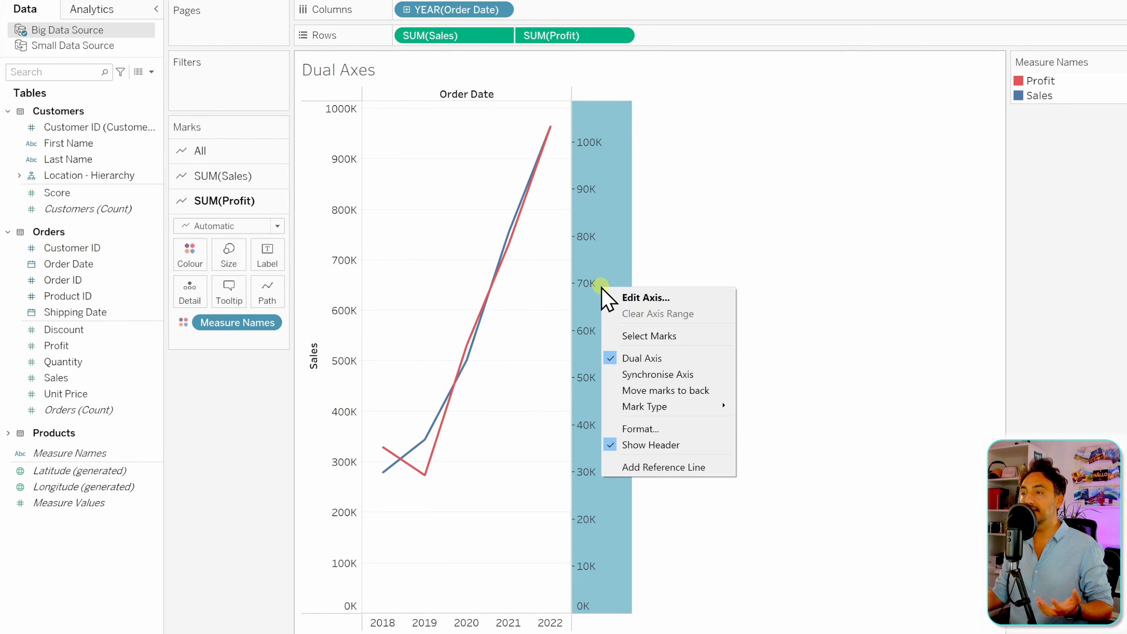
{"action": "left_click", "coordinate": [712, 375]}
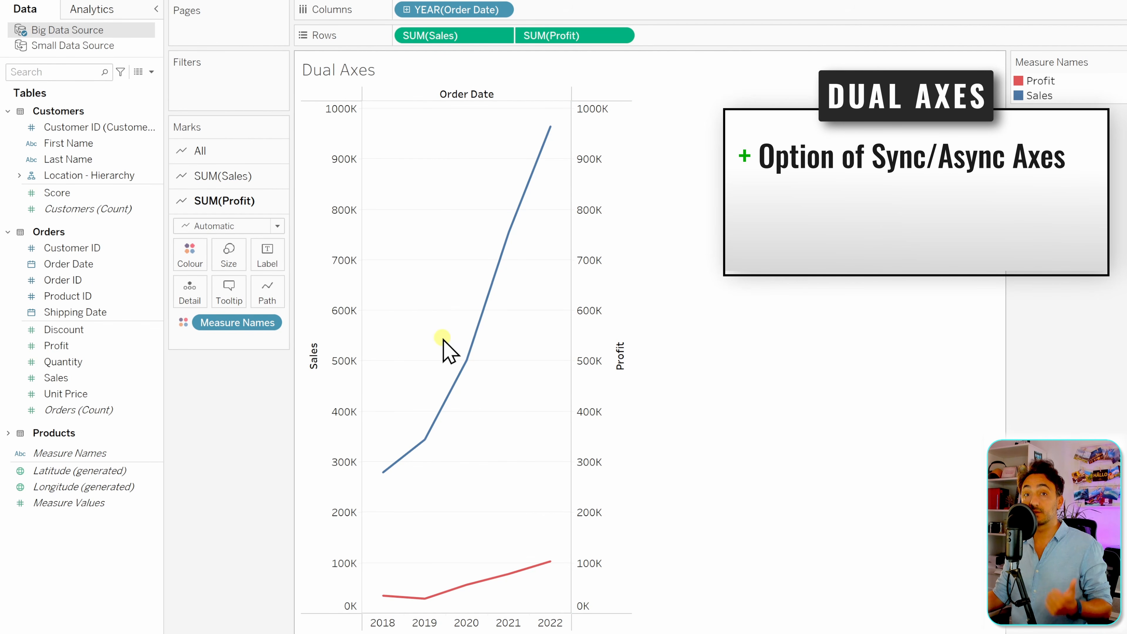
{"action": "left_click", "coordinate": [419, 633]}
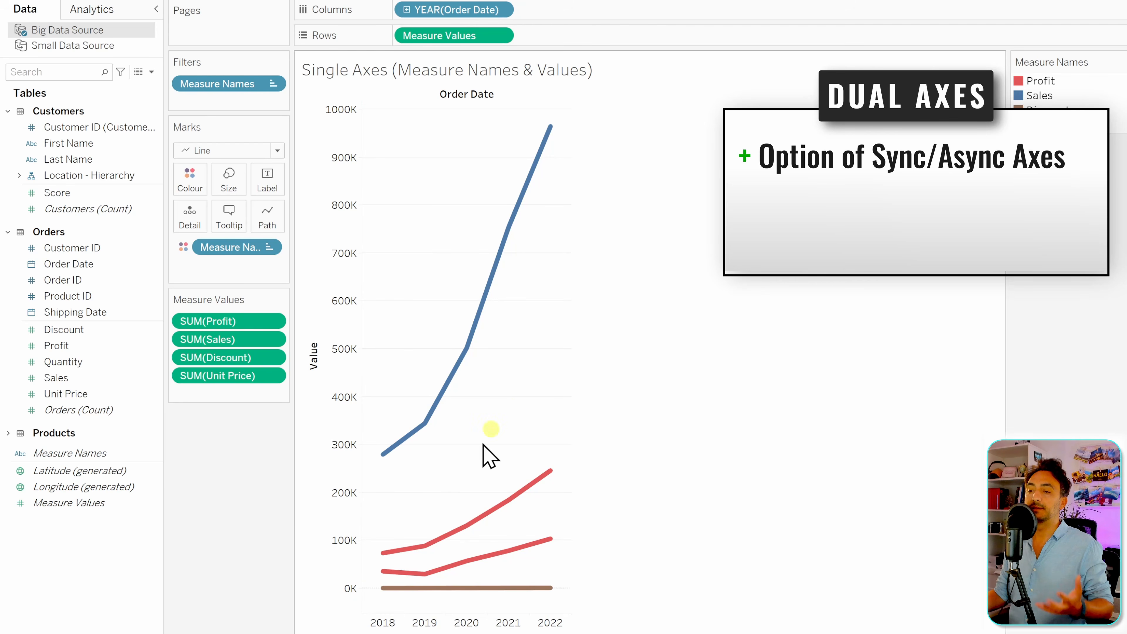
{"action": "left_click", "coordinate": [377, 633]}
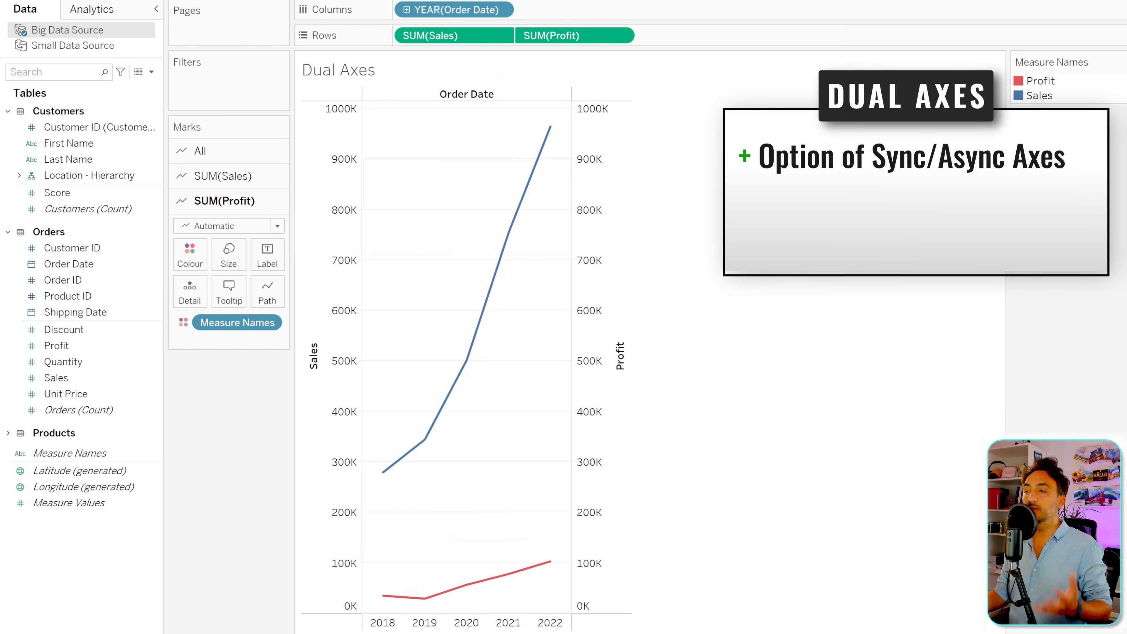
{"action": "right_click", "coordinate": [617, 272]}
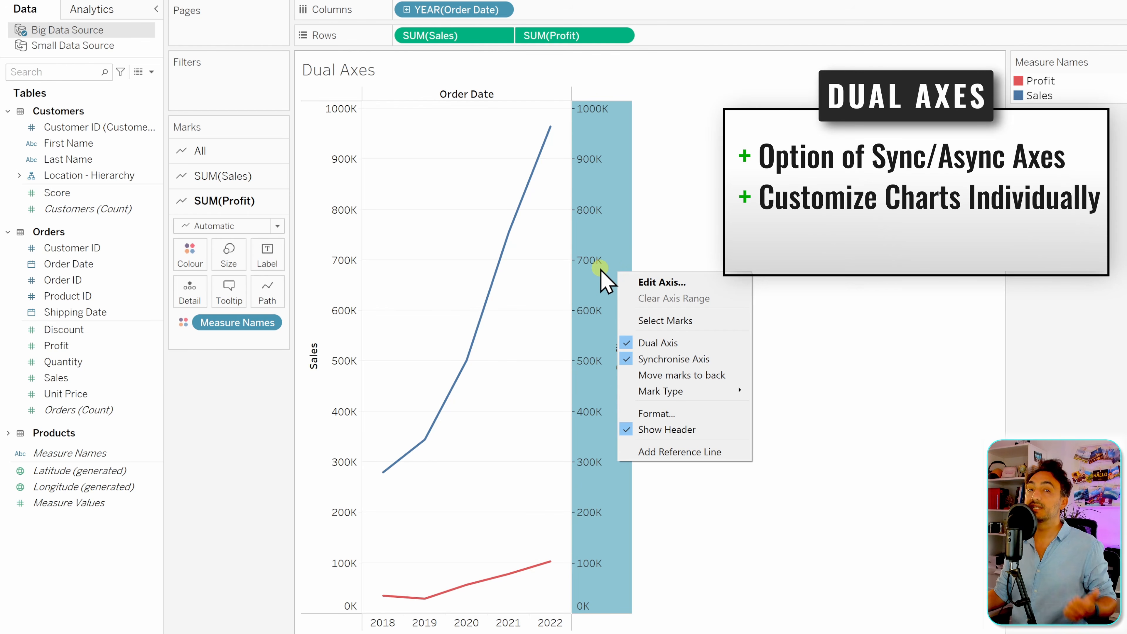
{"action": "left_click", "coordinate": [688, 241]}
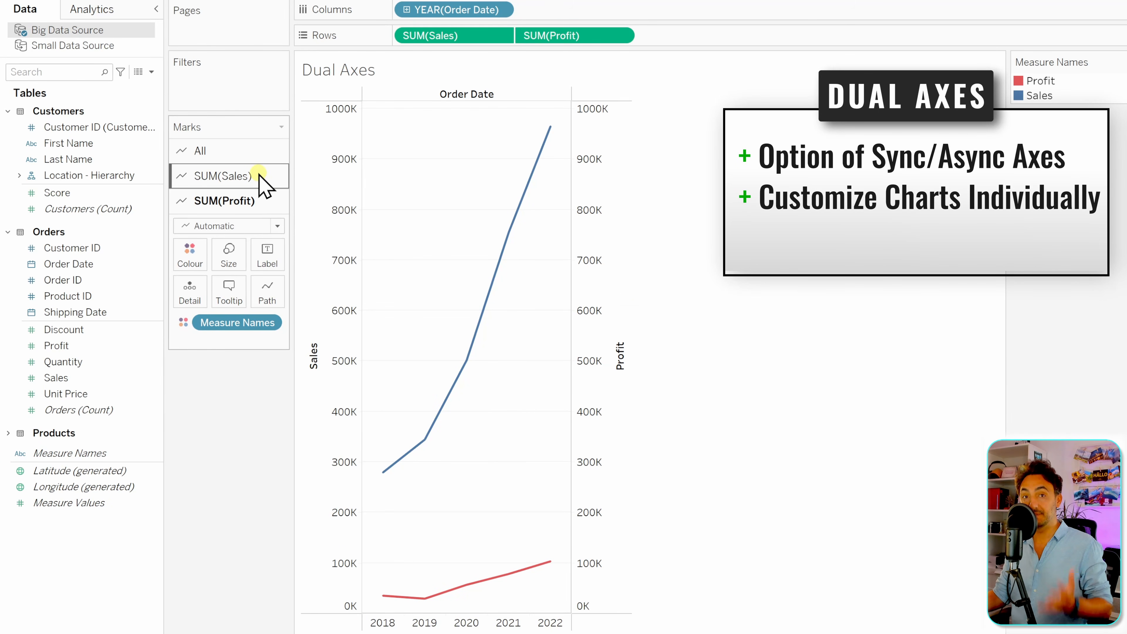
Slightly increase the mark size of the Sales line only
{"action": "left_click", "coordinate": [260, 151]}
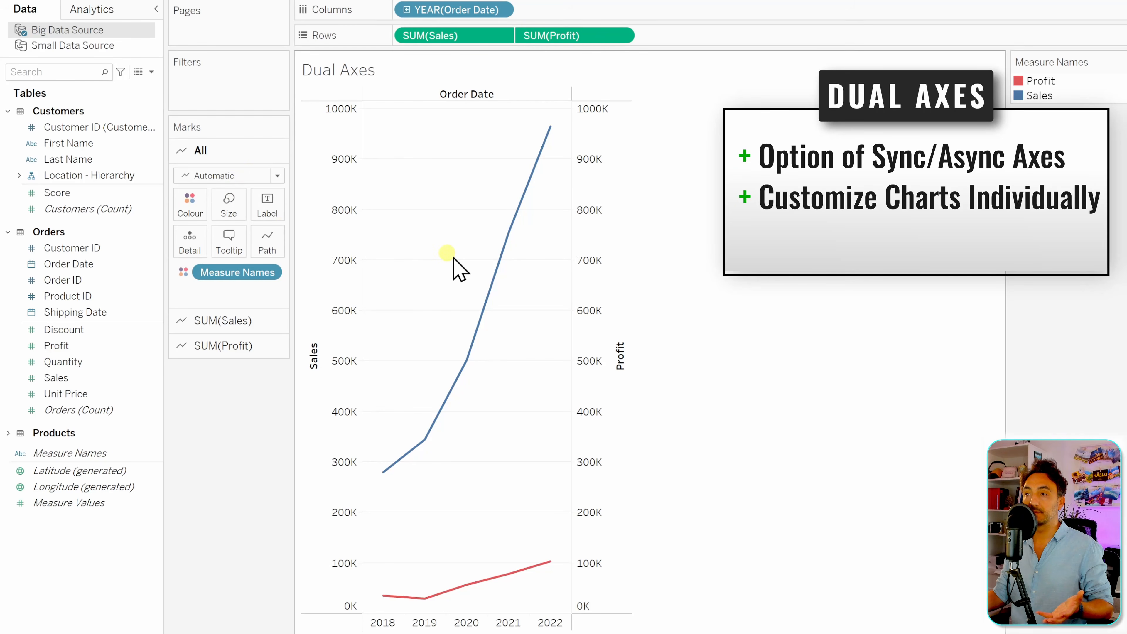
{"action": "left_click", "coordinate": [254, 324]}
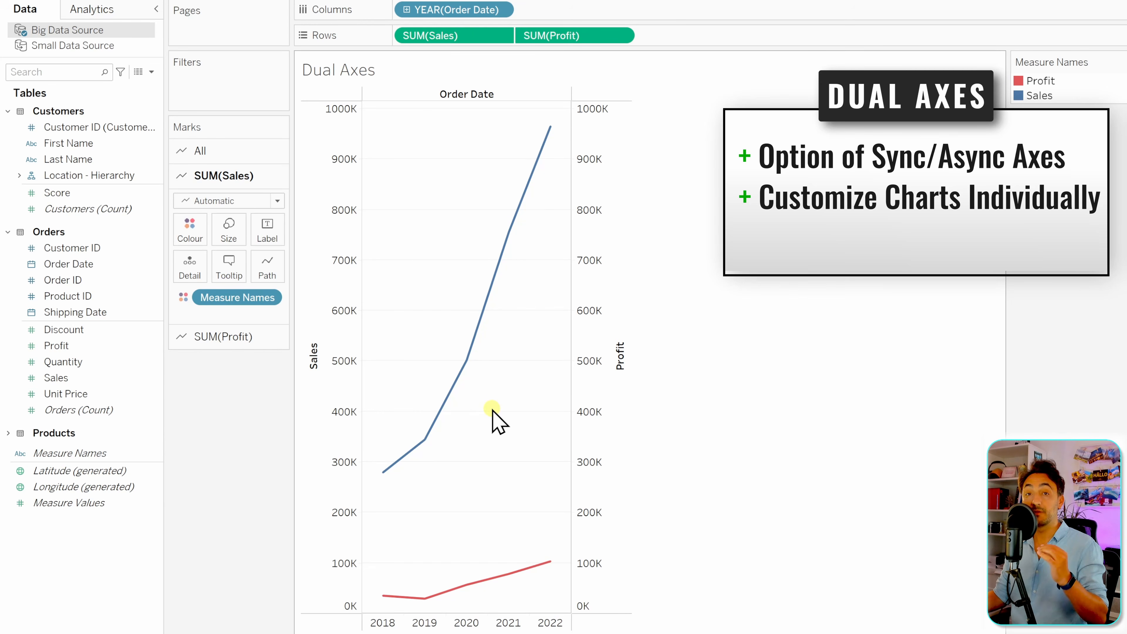
{"action": "left_click", "coordinate": [228, 233]}
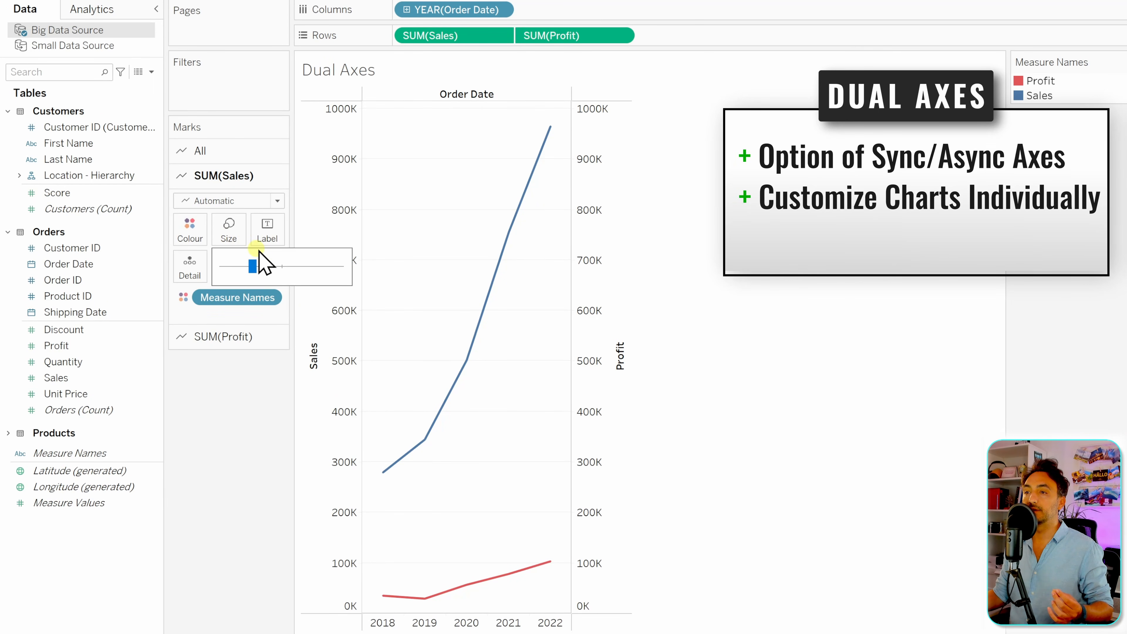
{"action": "left_click_drag", "start_coordinate": [254, 267], "coordinate": [260, 267]}
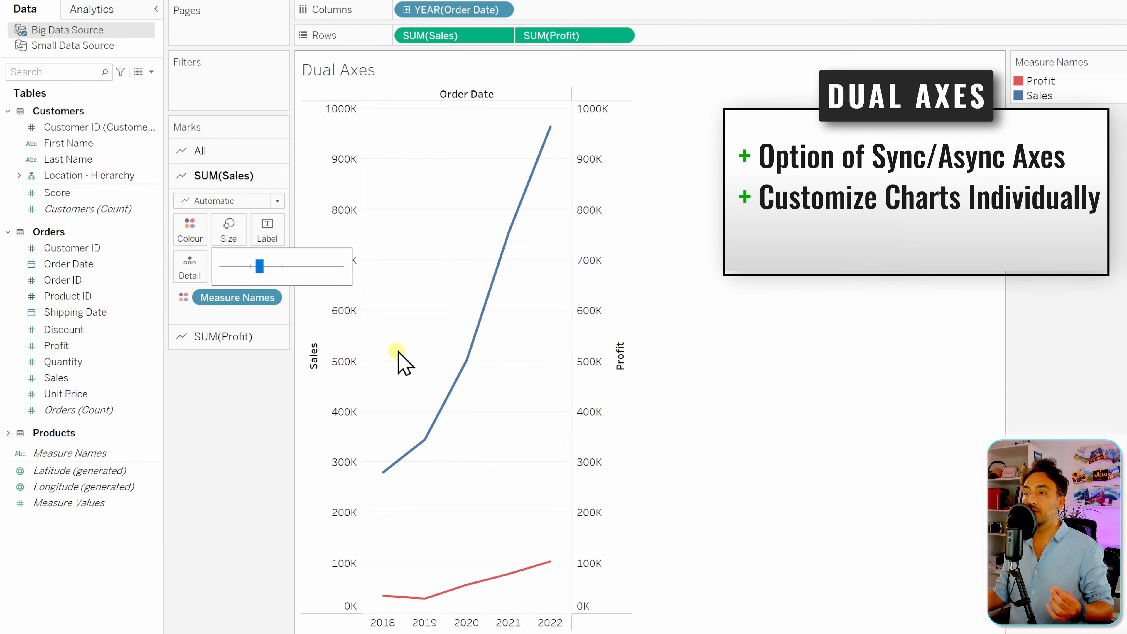
Change the mark type of Profit to Bar
{"action": "left_click", "coordinate": [246, 340]}
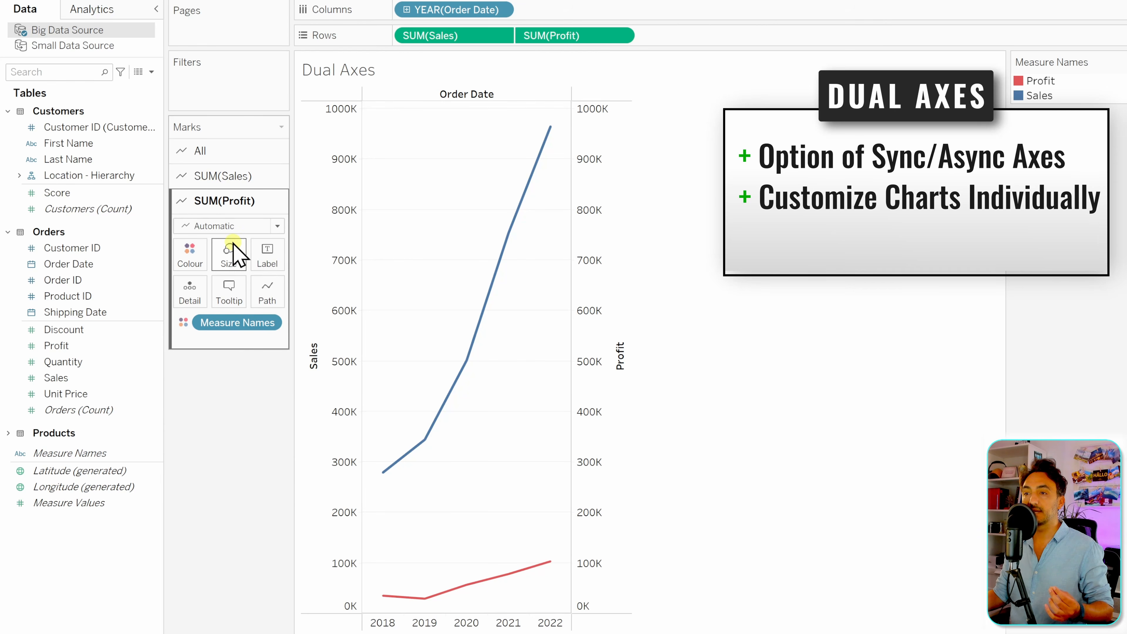
{"action": "left_click", "coordinate": [250, 226]}
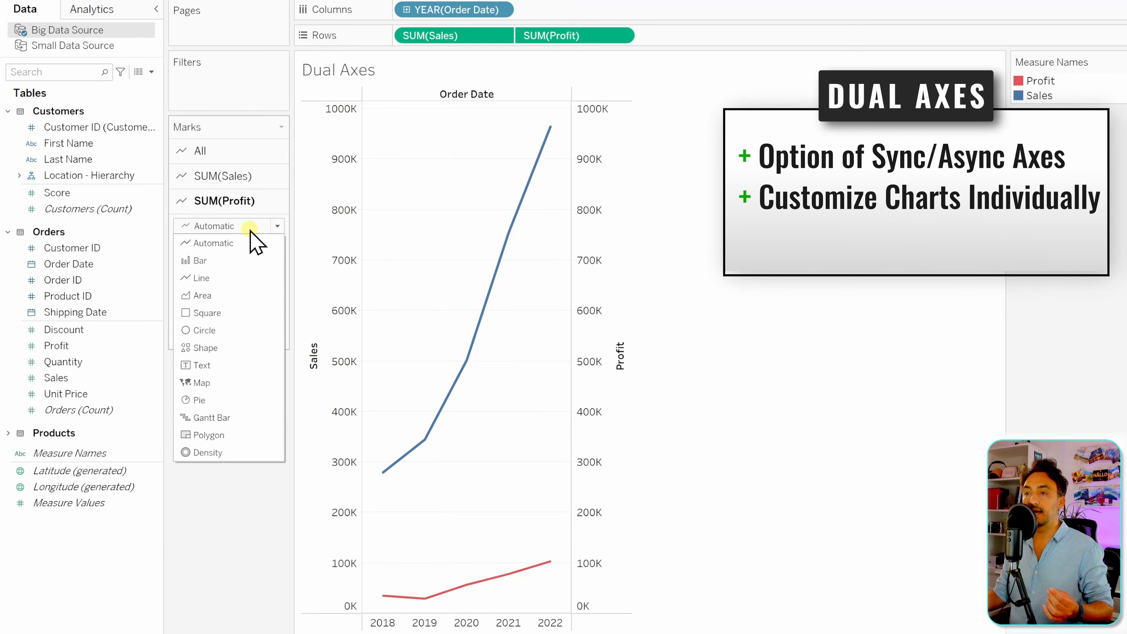
{"action": "left_click", "coordinate": [243, 261]}
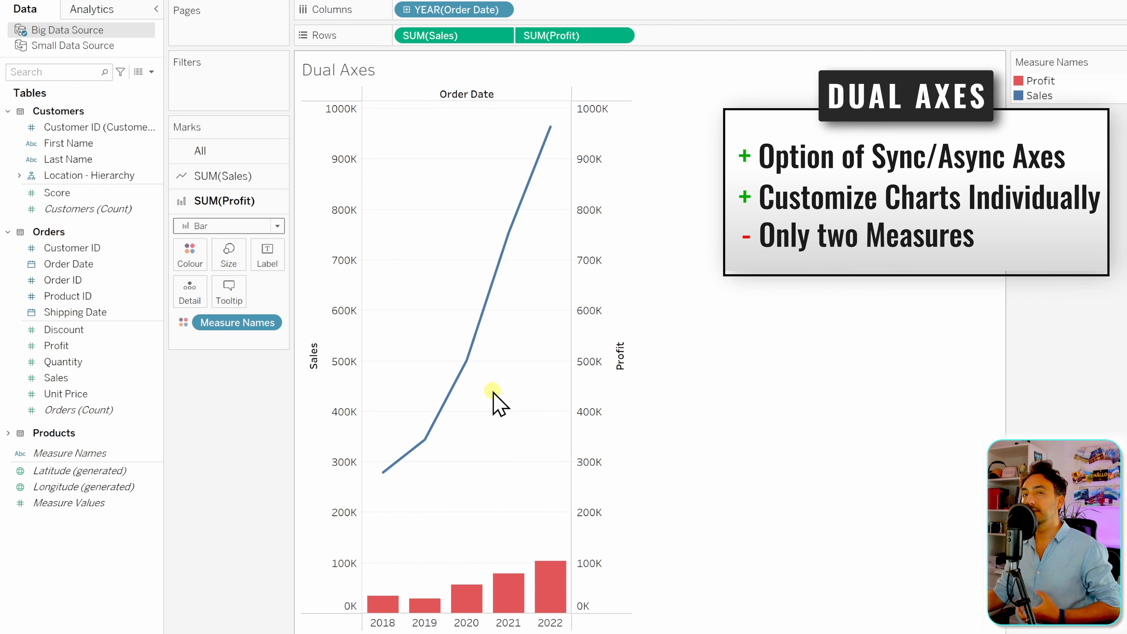
Remove Sales and Profit from Rows and add Sales back as the only measure
{"action": "left_click_drag", "start_coordinate": [450, 35], "coordinate": [266, 362]}
{"action": "left_click_drag", "start_coordinate": [572, 35], "coordinate": [242, 306]}
{"action": "left_click_drag", "start_coordinate": [56, 378], "coordinate": [426, 38]}
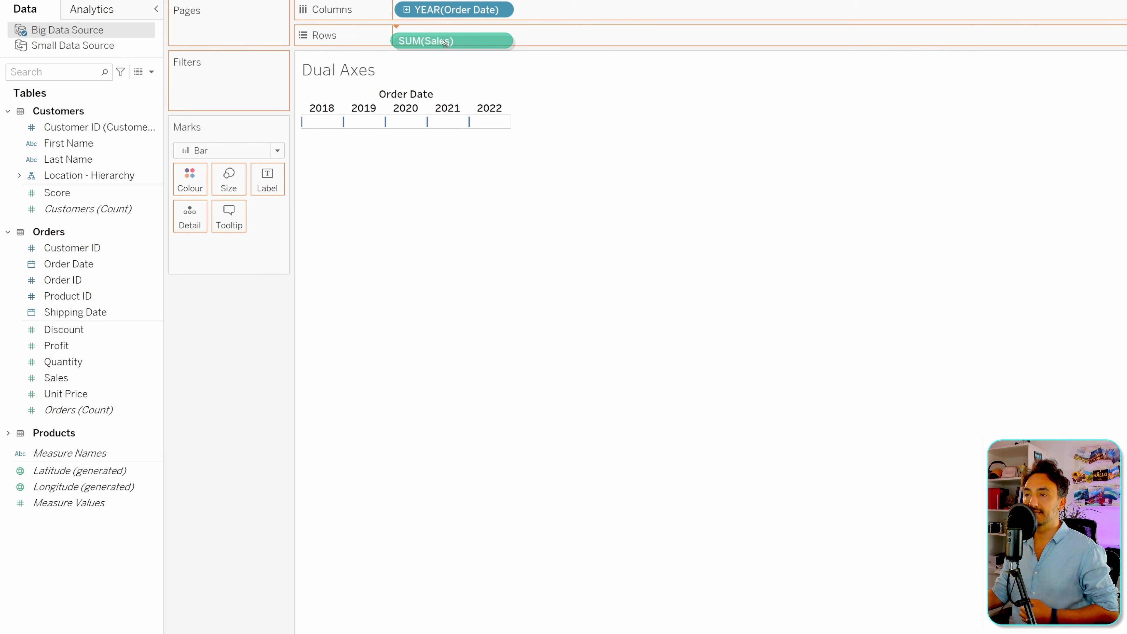
Add Profit as a dual axis by placing it directly on the edge of the chart opposite the Sales axis
{"action": "left_click_drag", "start_coordinate": [76, 348], "coordinate": [547, 142]}
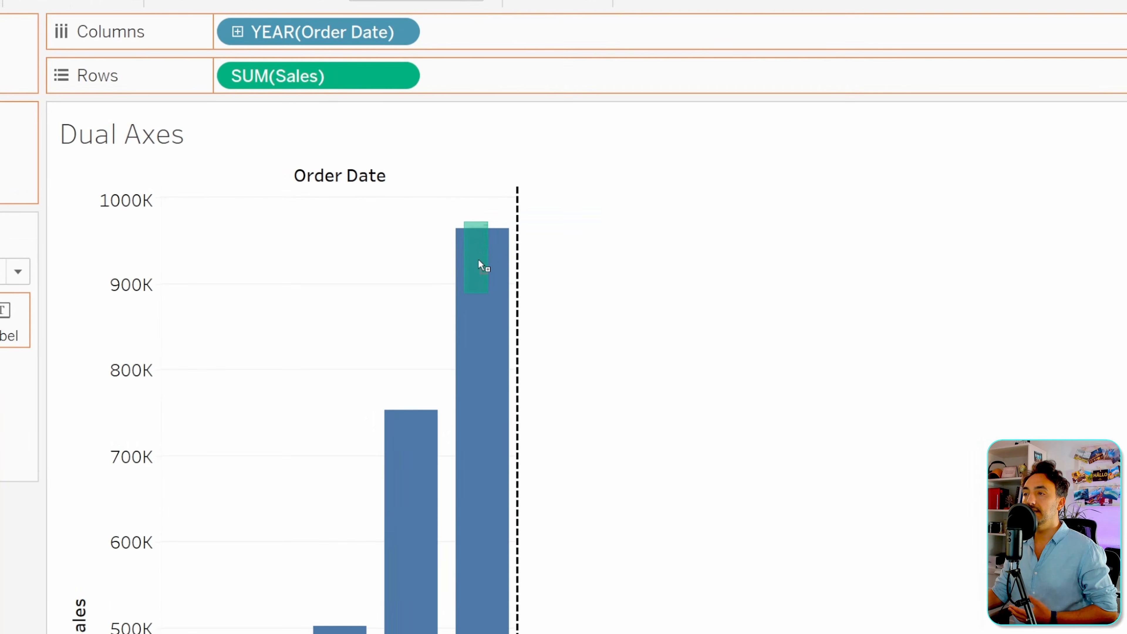
{"action": "left_click_drag", "start_coordinate": [478, 260], "coordinate": [486, 277]}
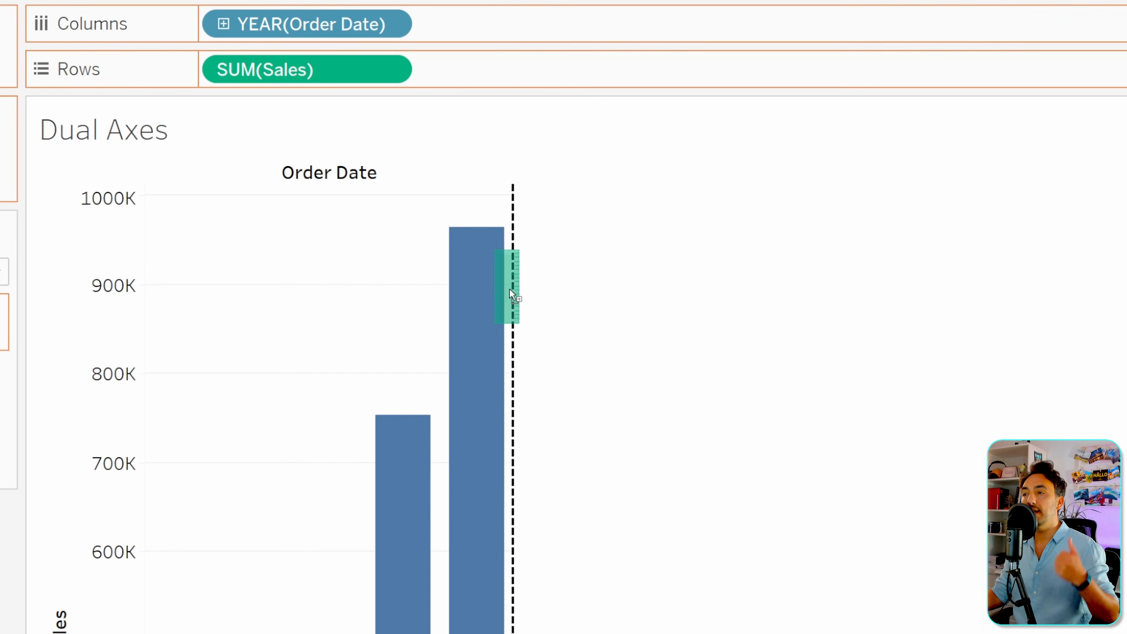
{"action": "left_click_drag", "start_coordinate": [508, 289], "coordinate": [102, 399]}
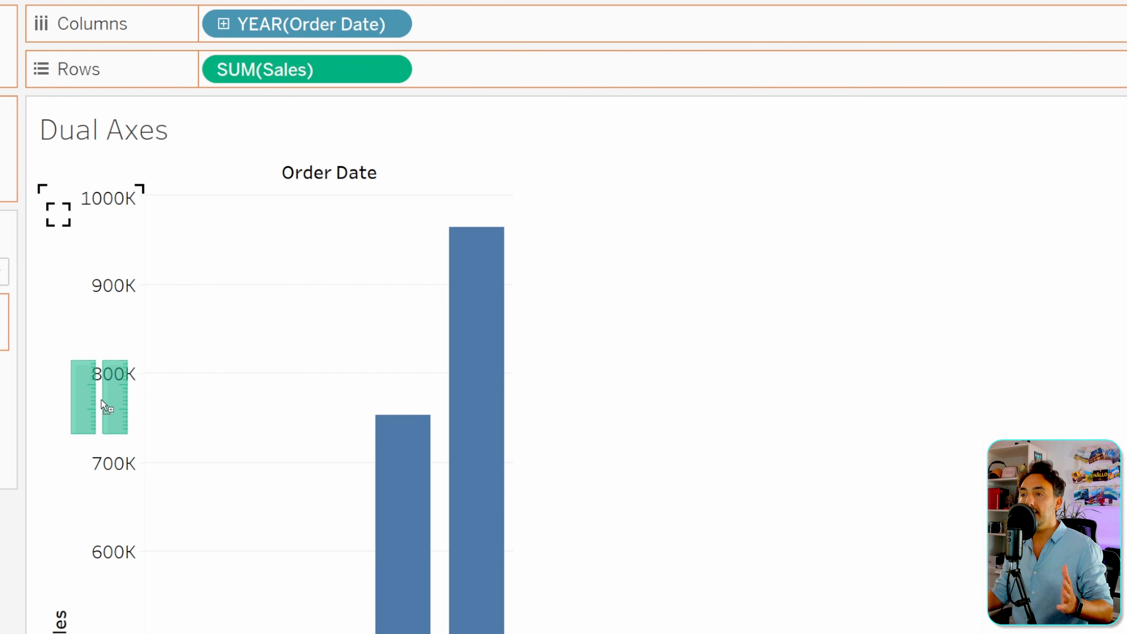
{"action": "left_click_drag", "start_coordinate": [101, 399], "coordinate": [452, 393]}
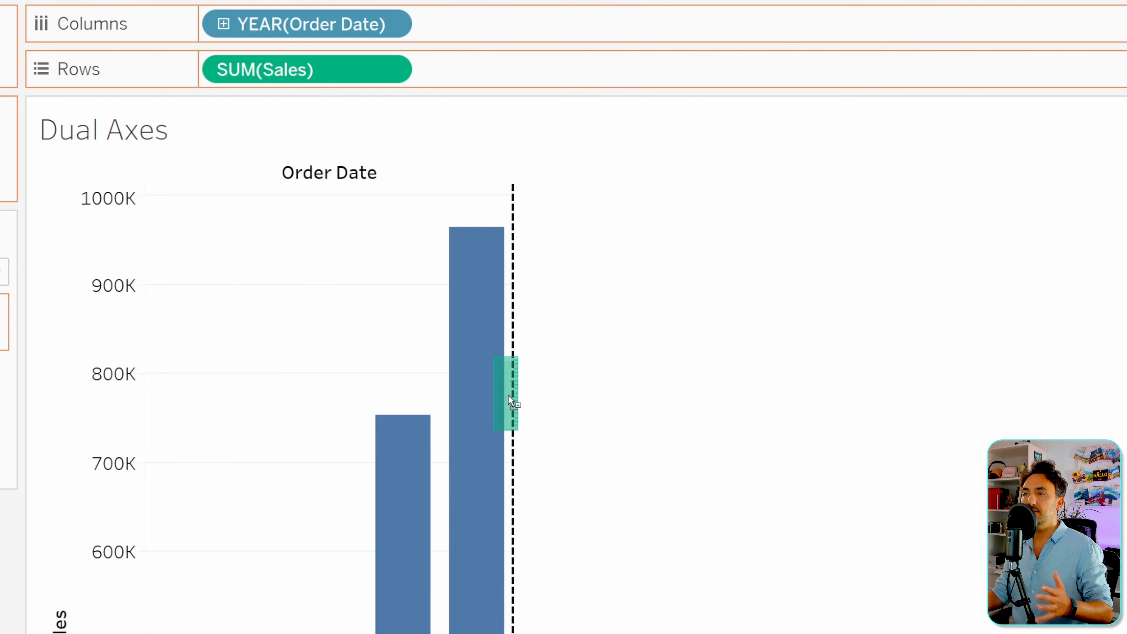
{"action": "left_click_drag", "start_coordinate": [511, 394], "coordinate": [511, 396]}
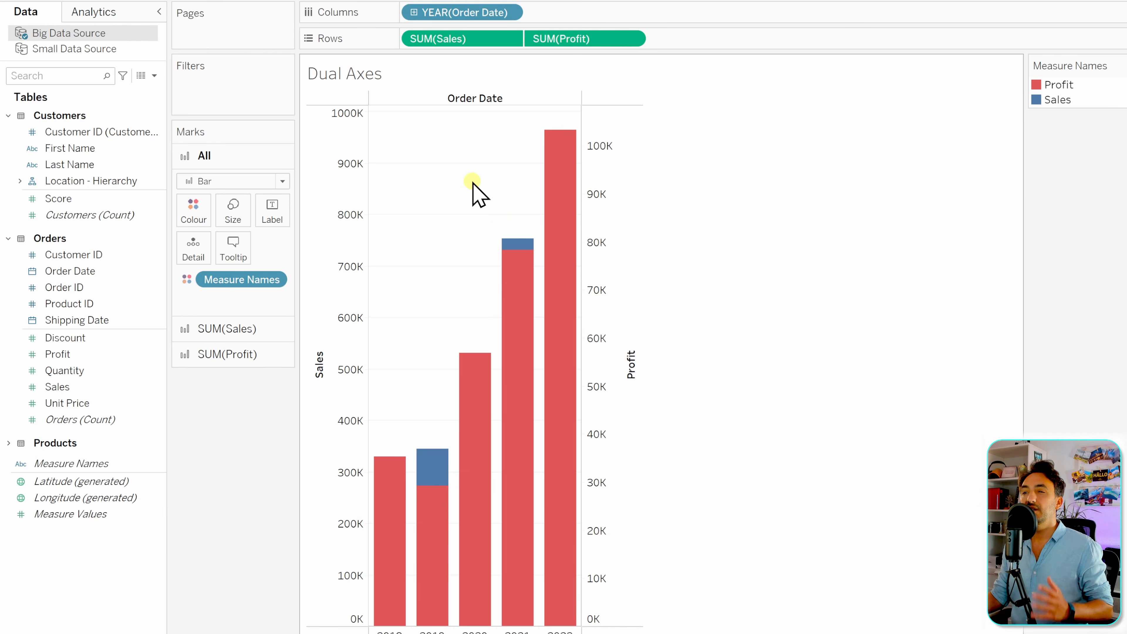
Change the mark type of Profit to Line, leaving Sales as bars
{"action": "left_click", "coordinate": [255, 355]}
{"action": "left_click", "coordinate": [203, 232]}
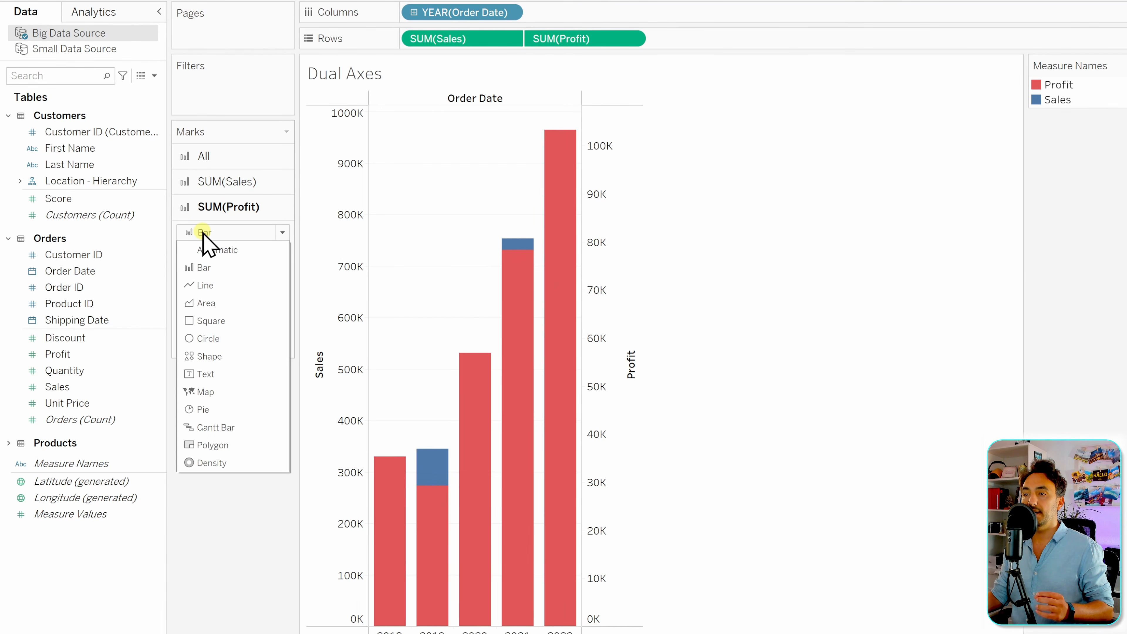
{"action": "left_click", "coordinate": [243, 286]}
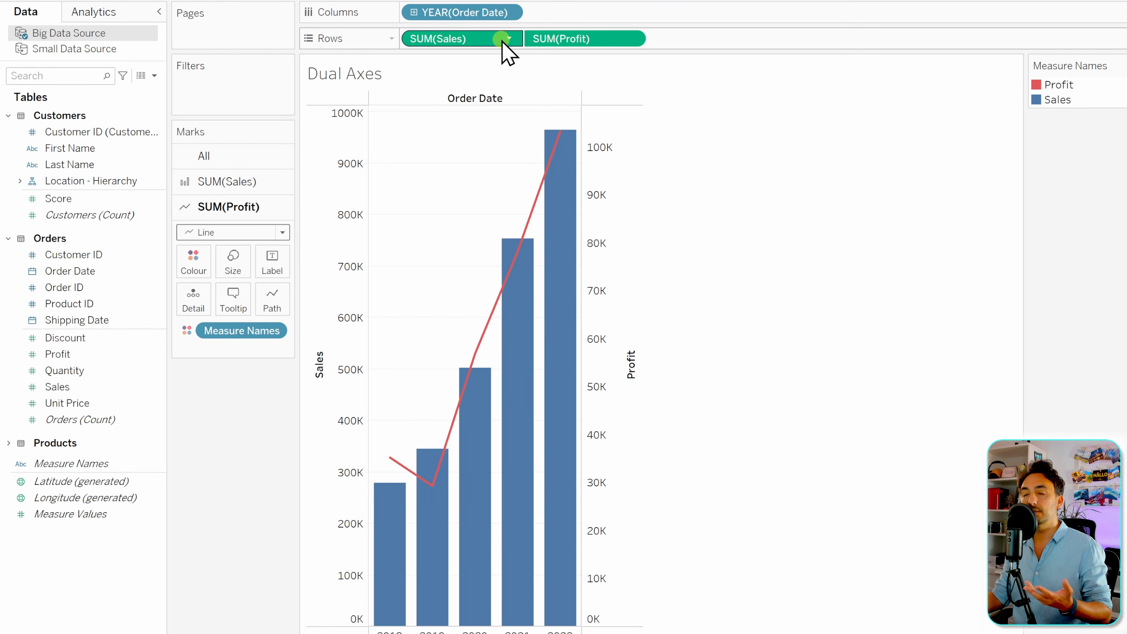
Swap the order of Sales and Profit in Rows to change which marks lie in front, and restore Sales as first
{"action": "left_click_drag", "start_coordinate": [456, 41], "coordinate": [683, 47]}
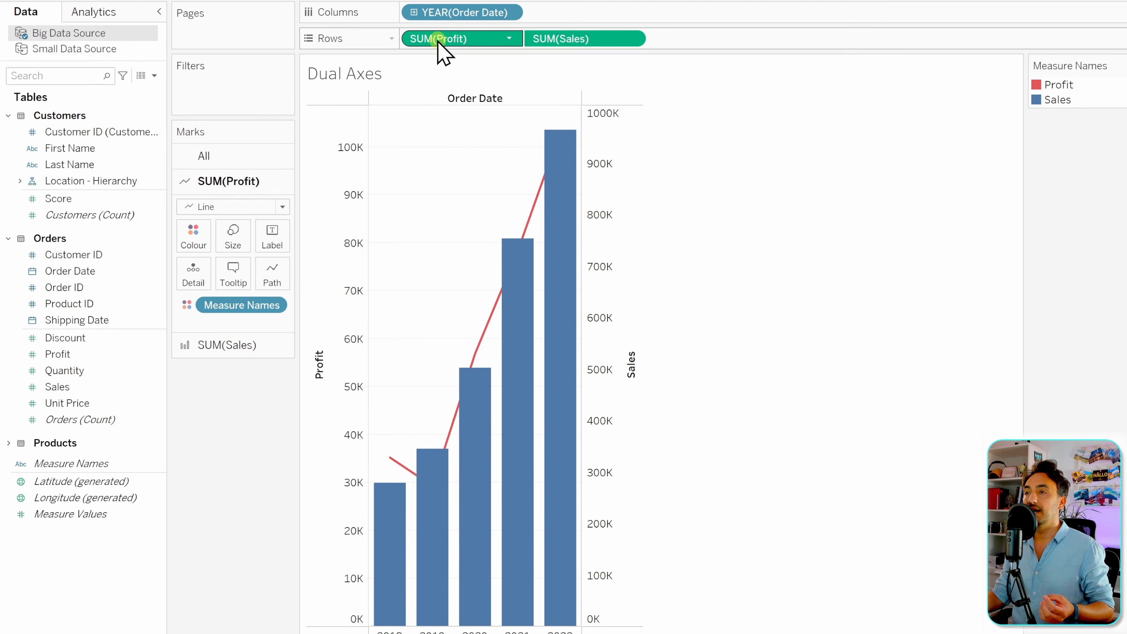
{"action": "left_click_drag", "start_coordinate": [438, 39], "coordinate": [696, 42]}
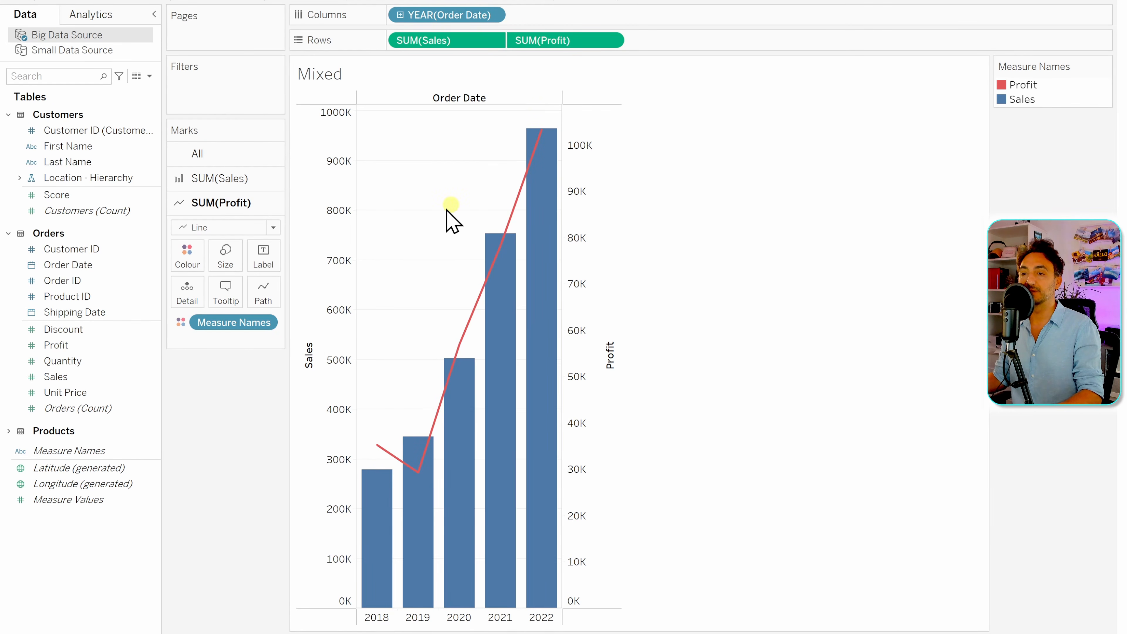
On the Mixed sheet, combine Quantity with Profit on the secondary axis and add Unit Price and Discount to its Measure Values
{"action": "left_click", "coordinate": [88, 362]}
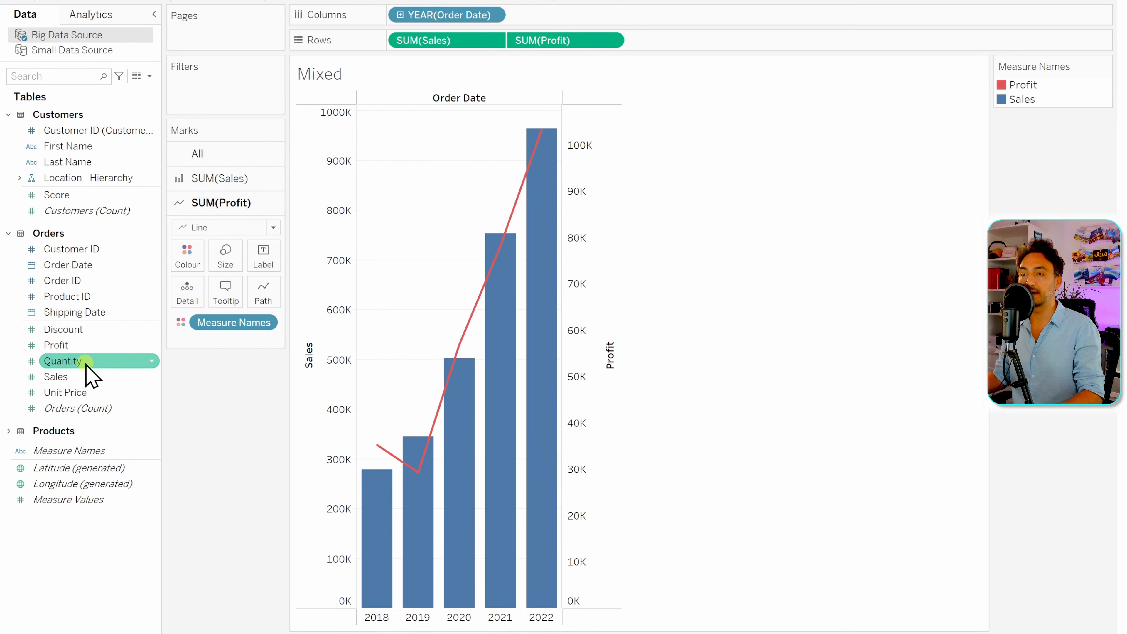
{"action": "left_click_drag", "start_coordinate": [87, 365], "coordinate": [592, 354]}
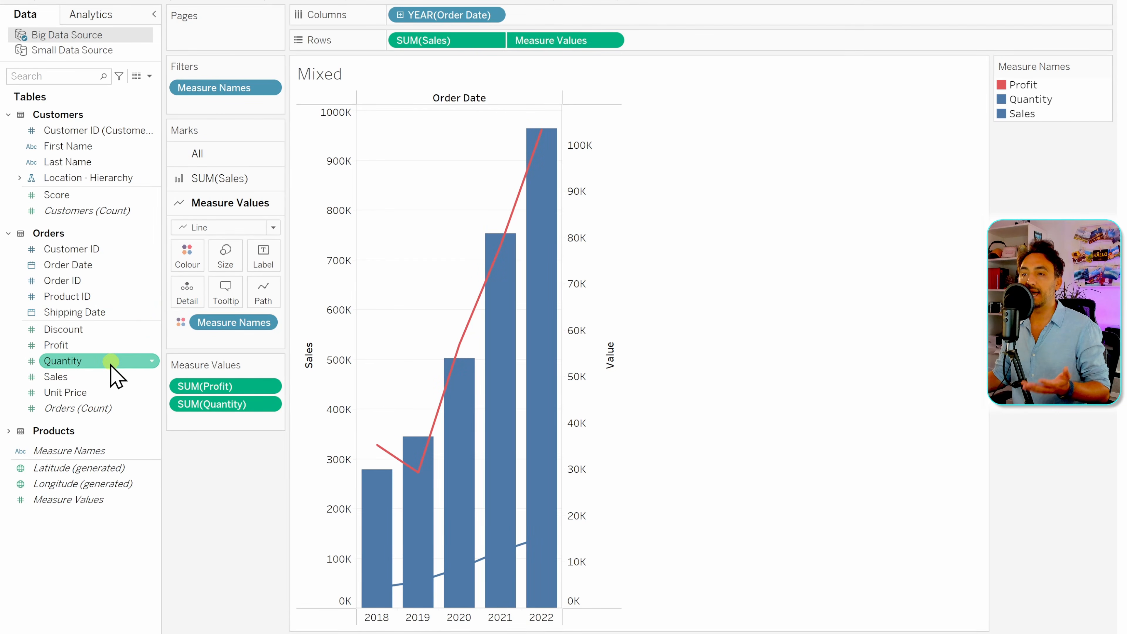
{"action": "left_click_drag", "start_coordinate": [100, 390], "coordinate": [211, 426]}
{"action": "left_click_drag", "start_coordinate": [88, 329], "coordinate": [209, 439]}
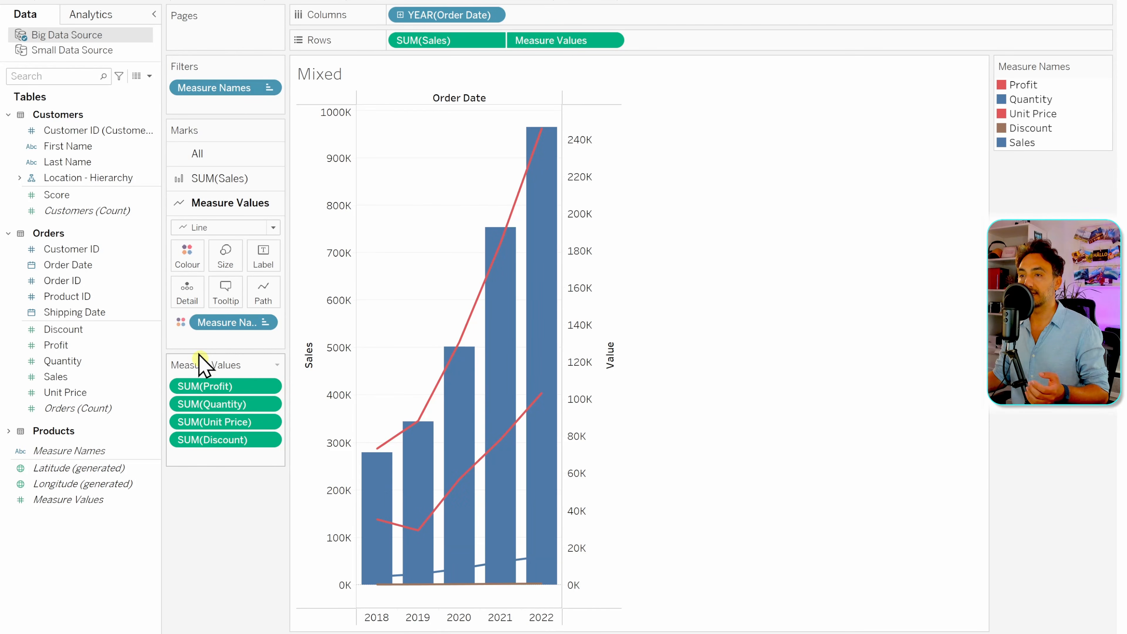
Assign green to Quantity, grey to Unit Price and purple to Discount in the Measure Names colours
{"action": "left_click", "coordinate": [194, 261]}
{"action": "left_click", "coordinate": [239, 305]}
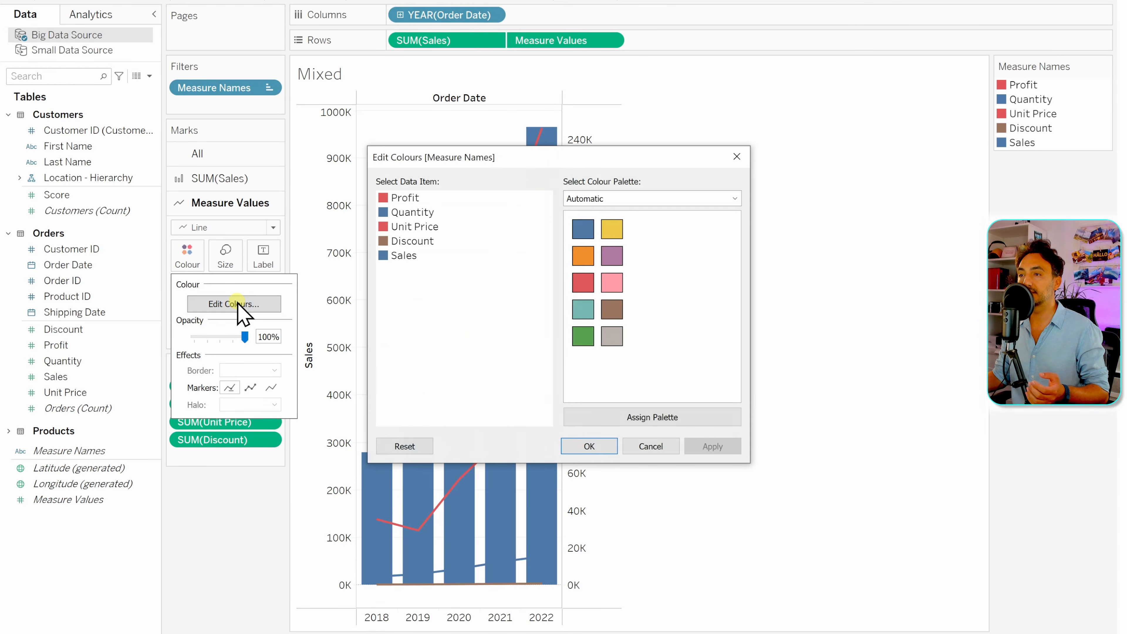
{"action": "left_click", "coordinate": [413, 213]}
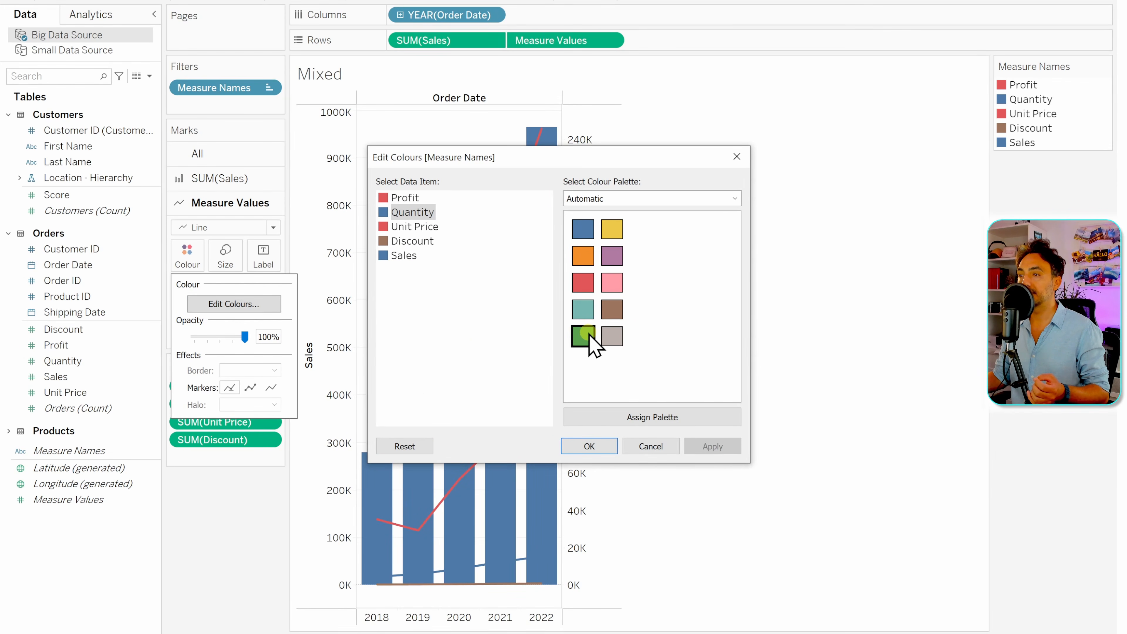
{"action": "left_click", "coordinate": [583, 336]}
{"action": "left_click", "coordinate": [421, 226]}
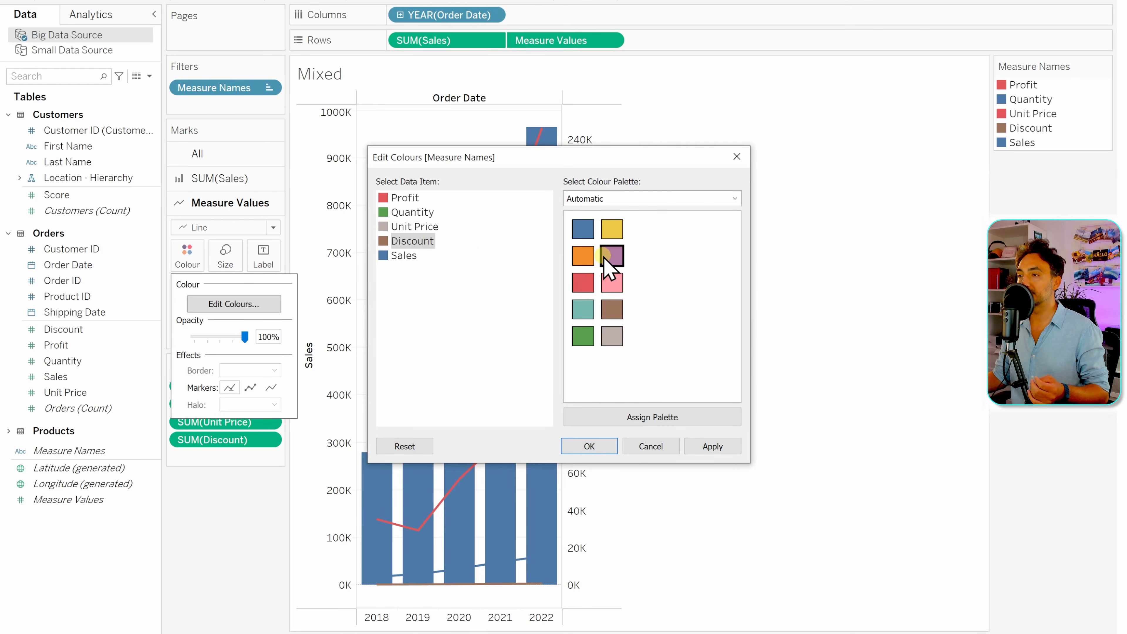
{"action": "left_click", "coordinate": [611, 256]}
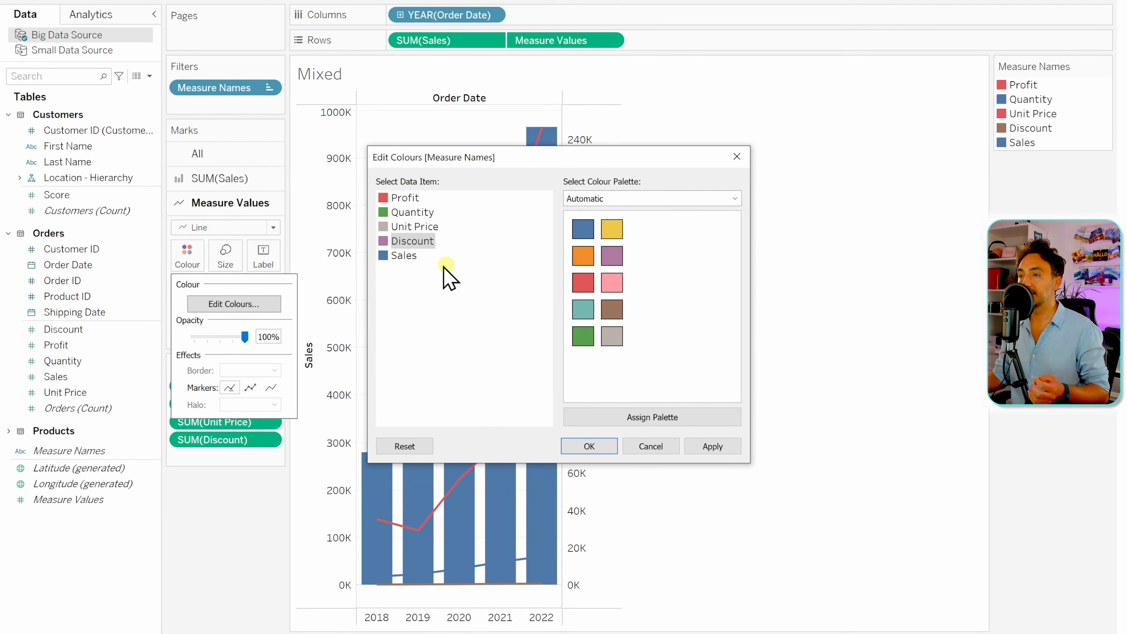
{"action": "left_click", "coordinate": [603, 446]}
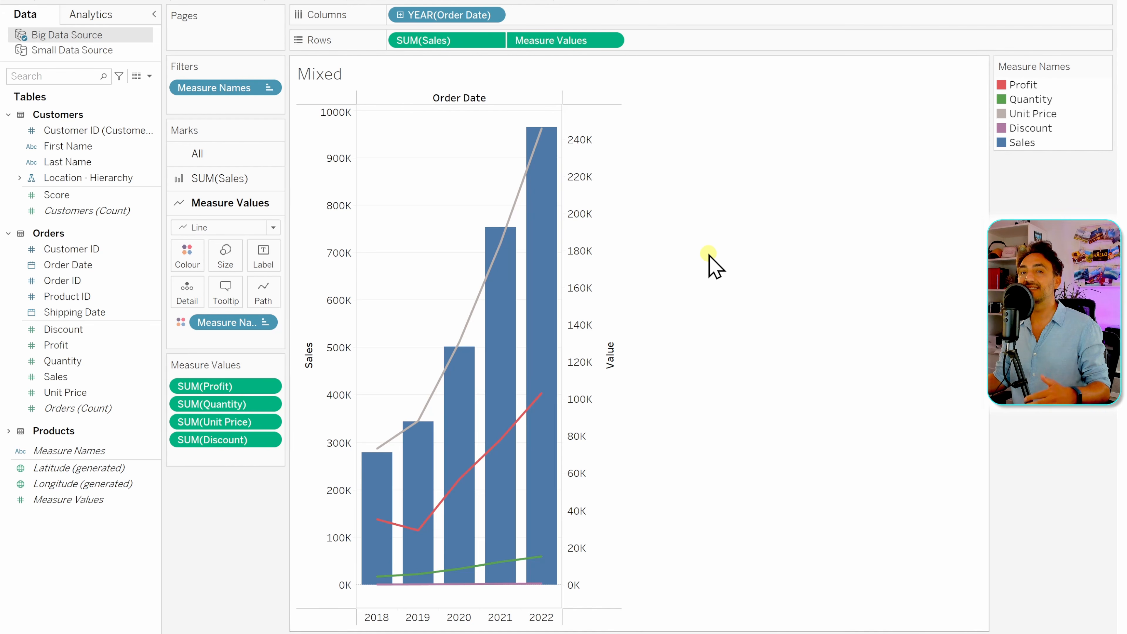
Add Orders (Count) at the end of Rows as an individual axis and inspect the marks of the mixed view
{"action": "left_click", "coordinate": [99, 414]}
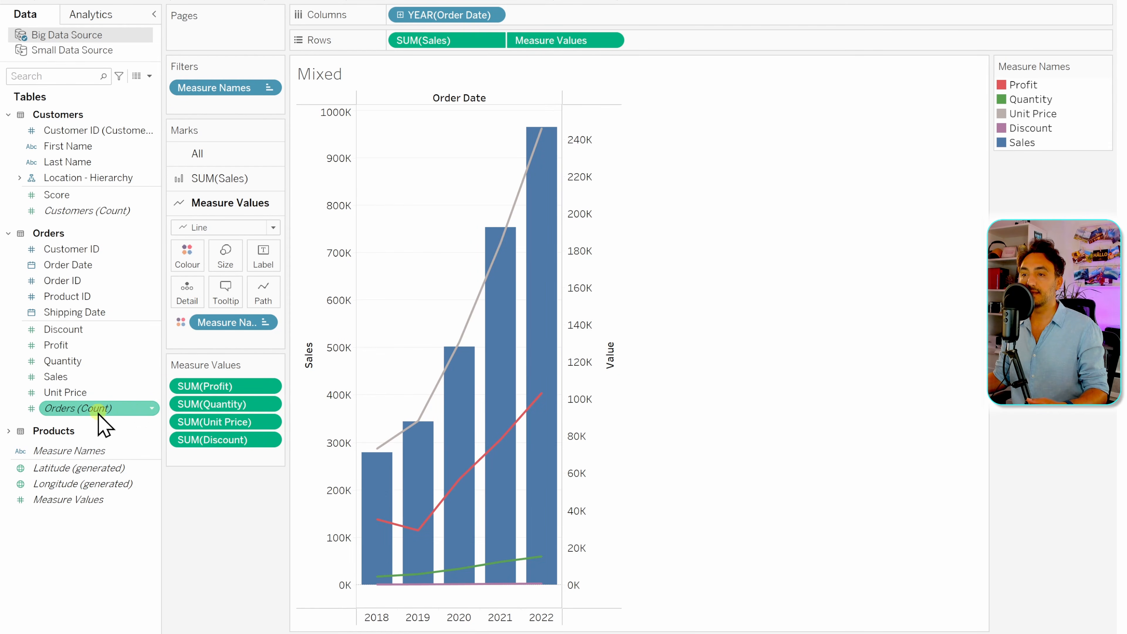
{"action": "left_click_drag", "start_coordinate": [364, 362], "coordinate": [711, 50]}
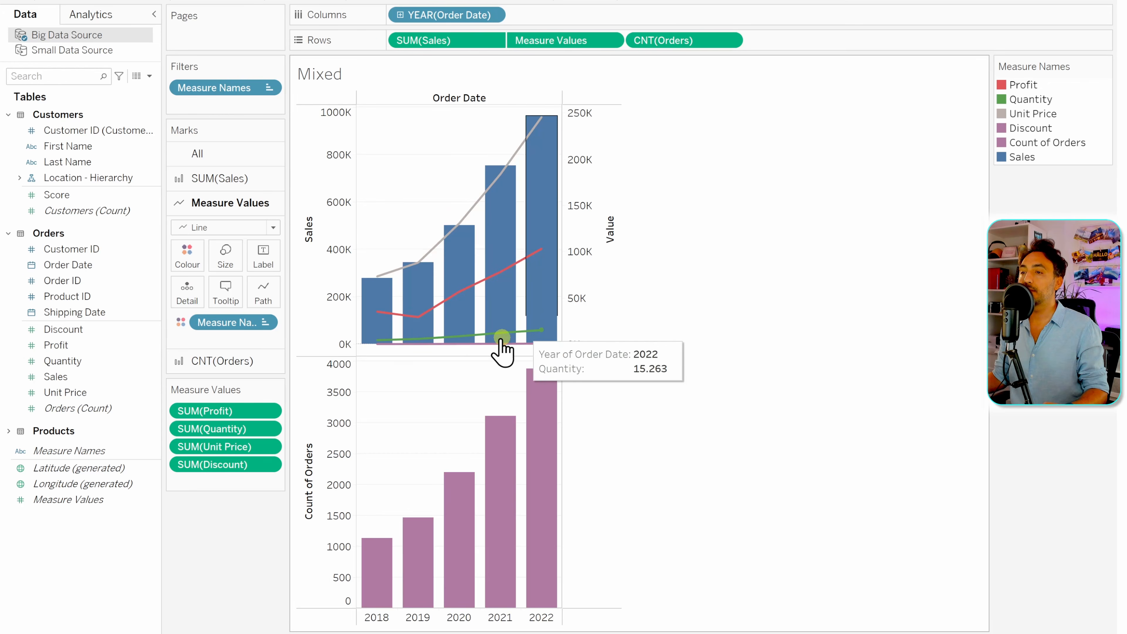
{"action": "mouse_move", "coordinate": [492, 577]}
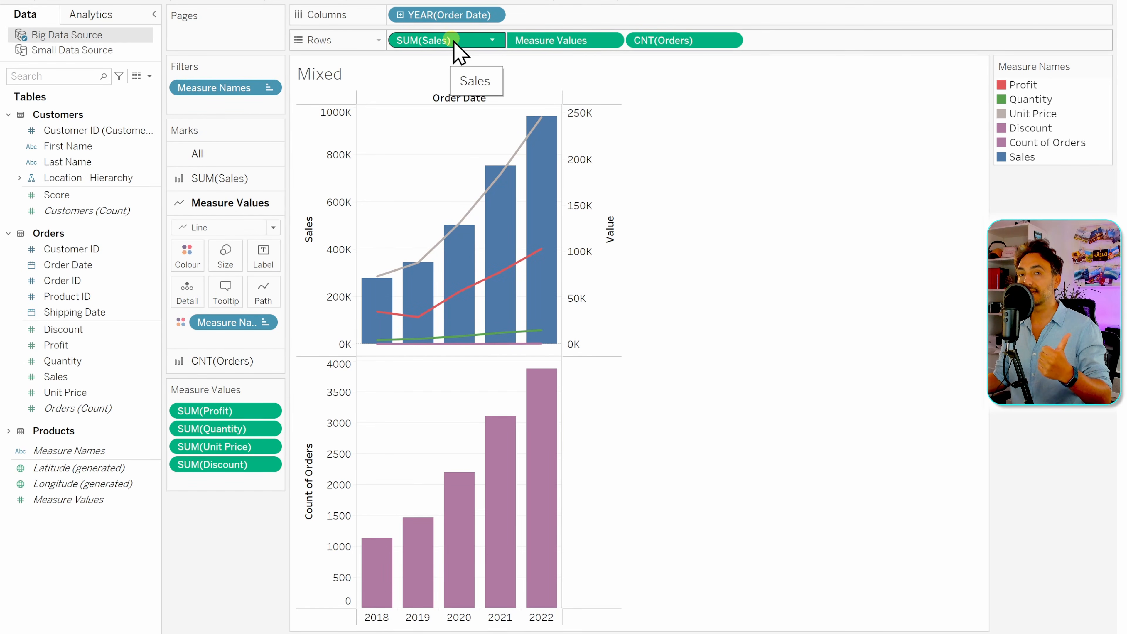
{"action": "mouse_move", "coordinate": [548, 157]}
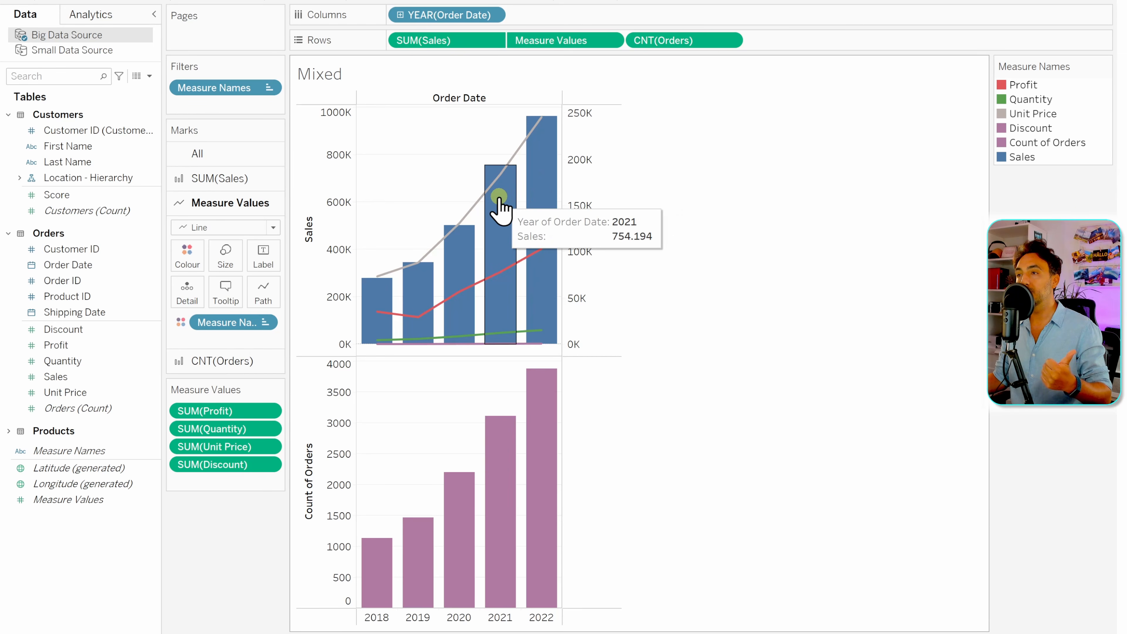